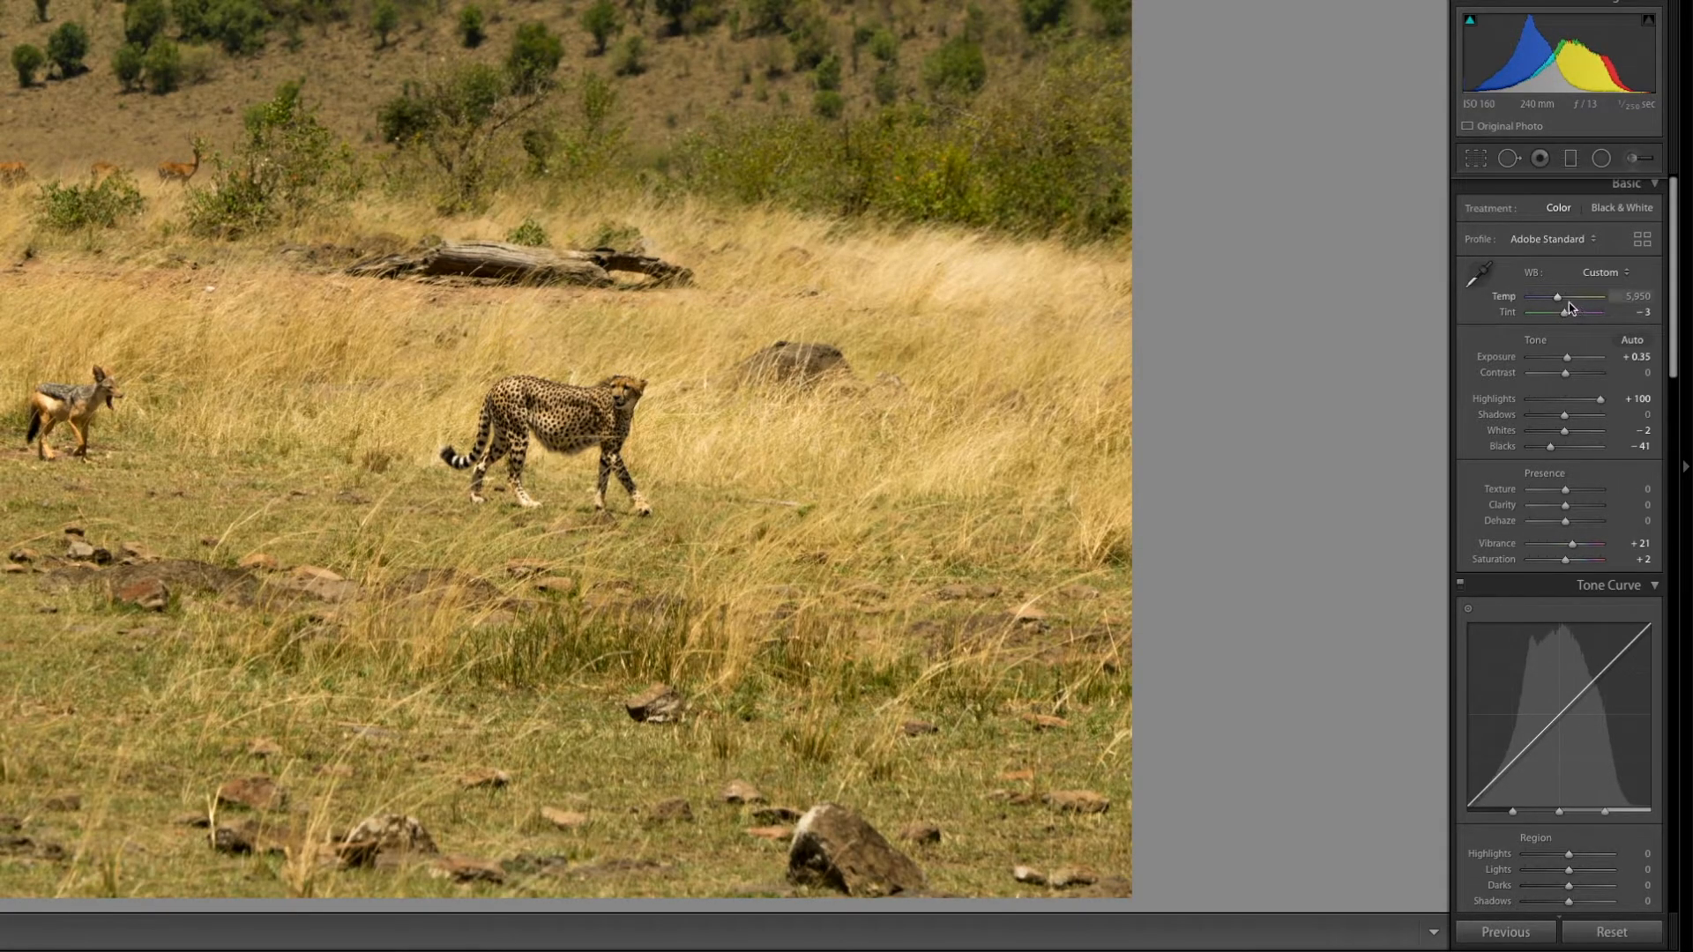
- Cool the photo's white balance by setting the temperature to 5,492
{"action": "left_click_drag", "start_coordinate": [1559, 298], "coordinate": [1555, 300]}
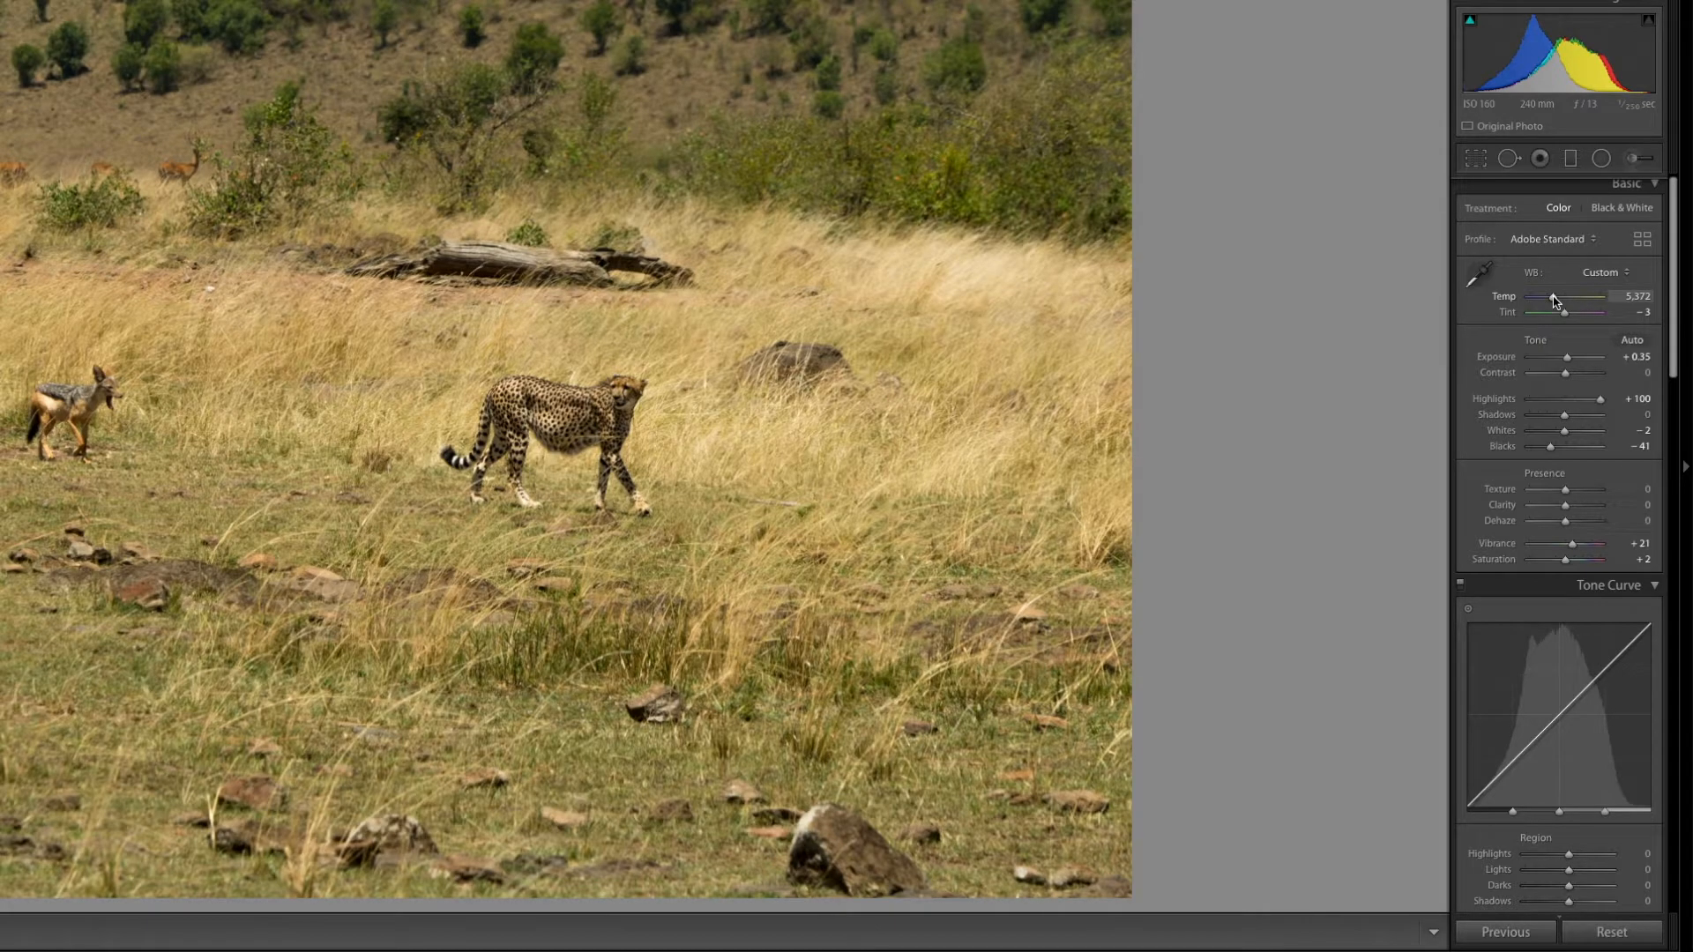
{"action": "left_click_drag", "start_coordinate": [1555, 301], "coordinate": [1555, 301]}
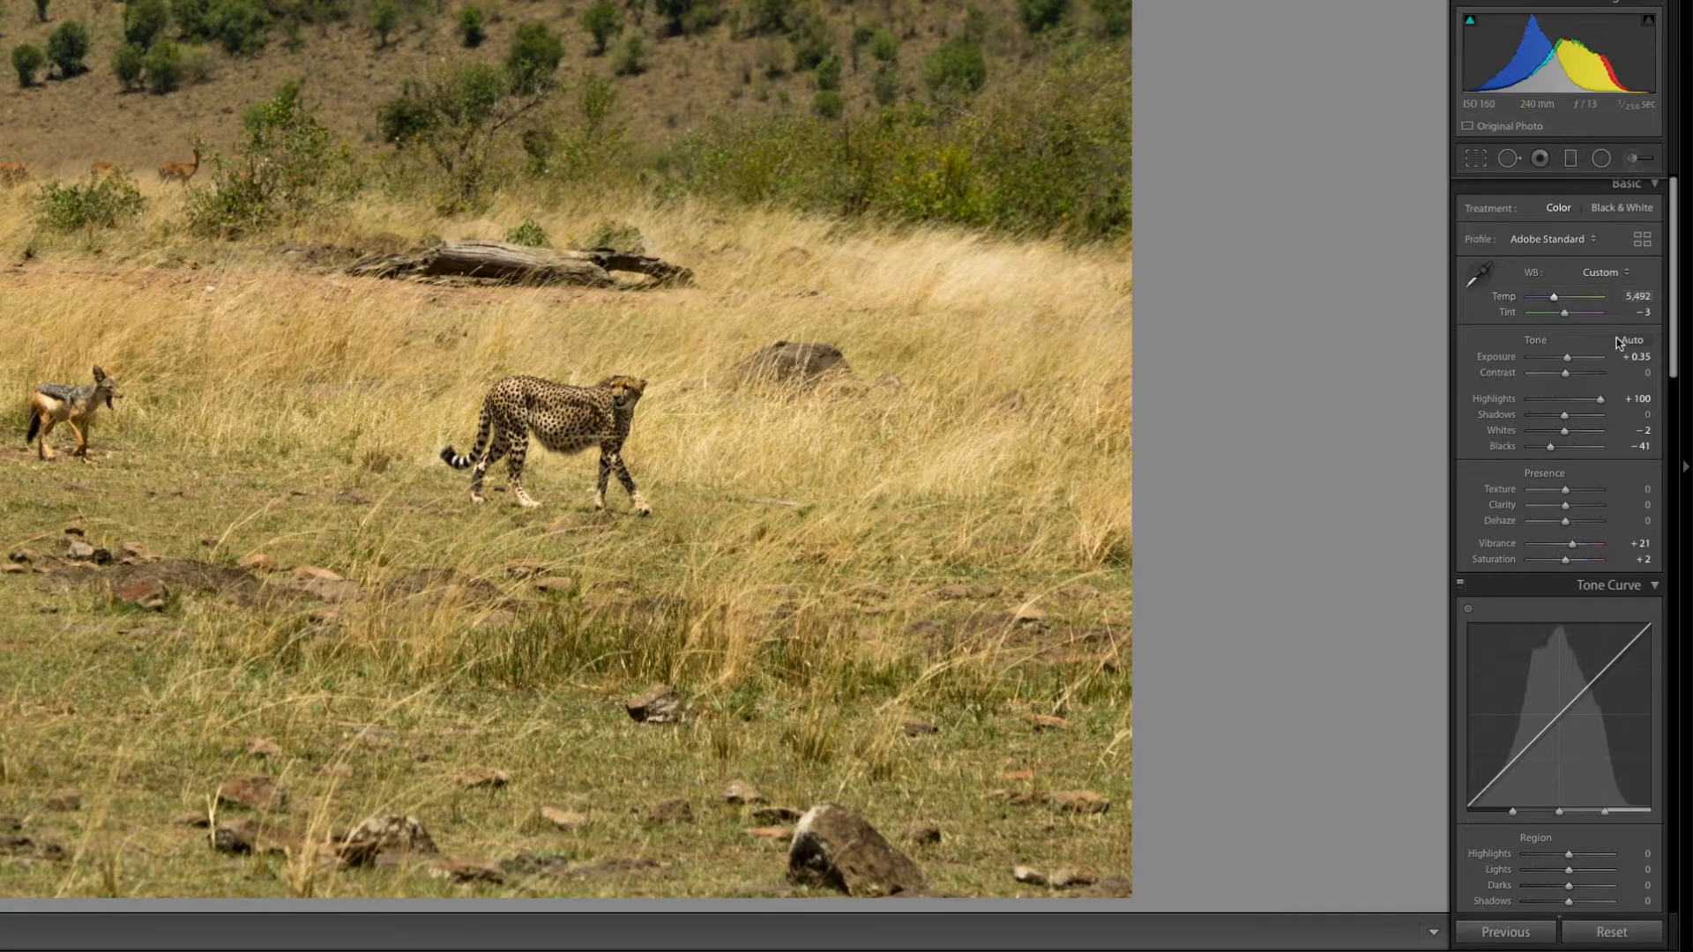
- Set the HSL saturation to Red +26, Orange +19, Yellow +2, Green −27 and Aqua −16
{"action": "left_click_drag", "start_coordinate": [1674, 371], "coordinate": [1656, 425]}
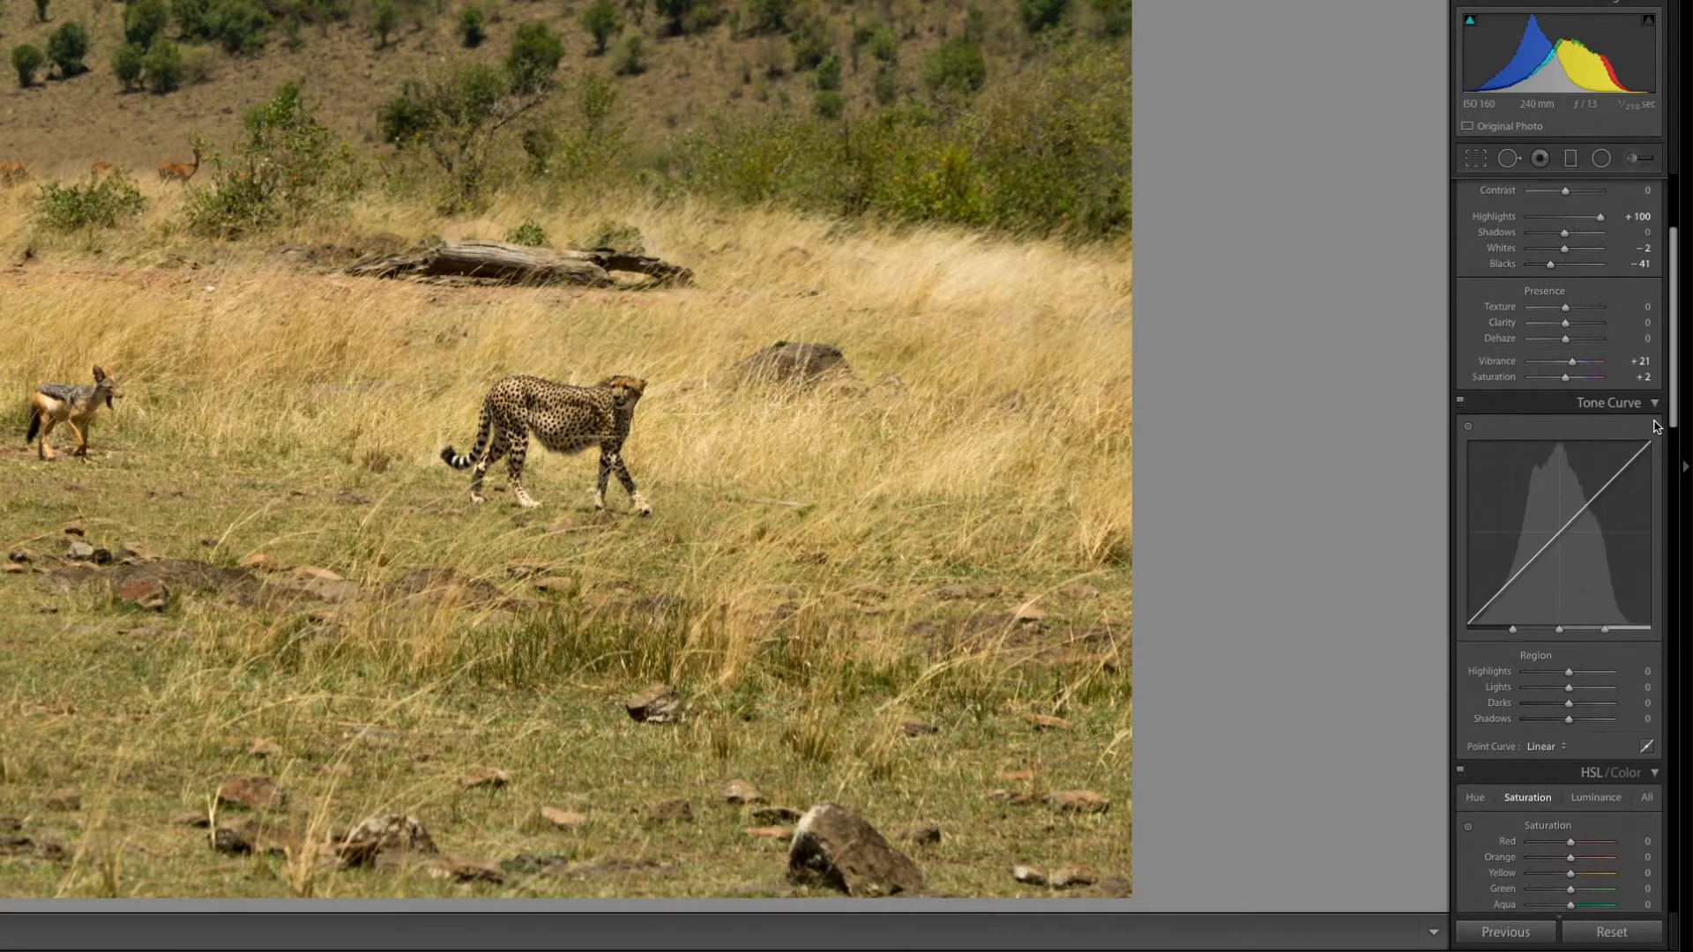
{"action": "scroll", "coordinate": [1655, 426], "scroll_direction": "down", "scroll_amount": 10}
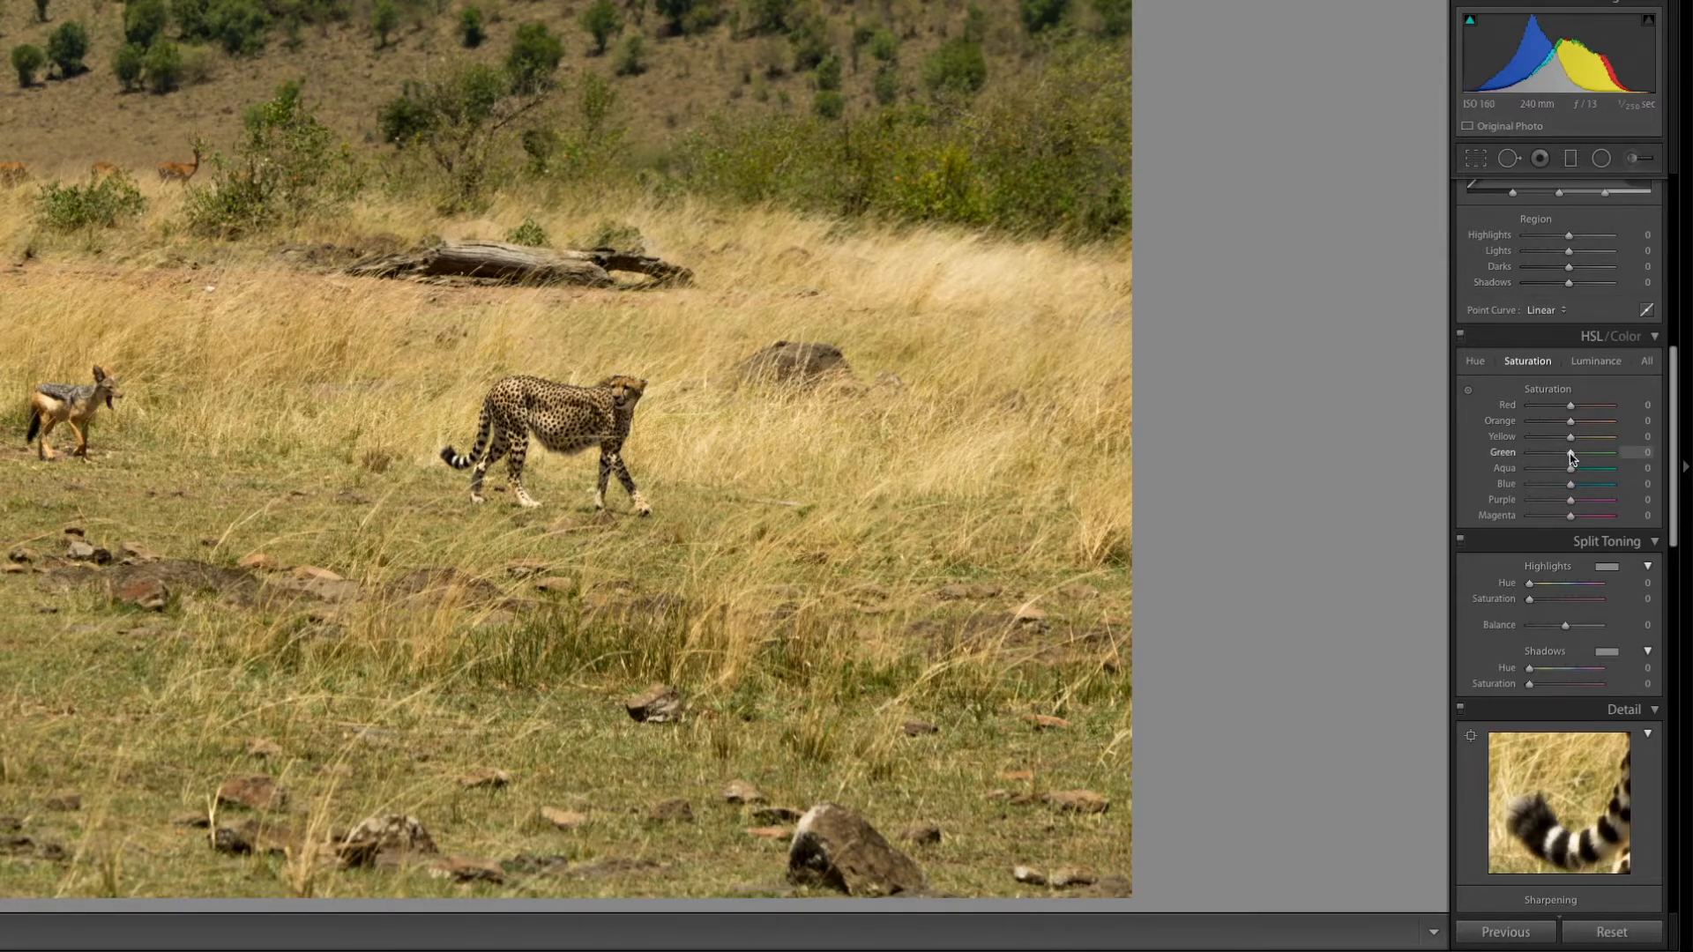
{"action": "mouse_move", "coordinate": [1571, 459]}
{"action": "left_mouse_down"}
{"action": "mouse_move", "coordinate": [1535, 459]}
{"action": "mouse_move", "coordinate": [1562, 442]}
{"action": "left_mouse_up"}
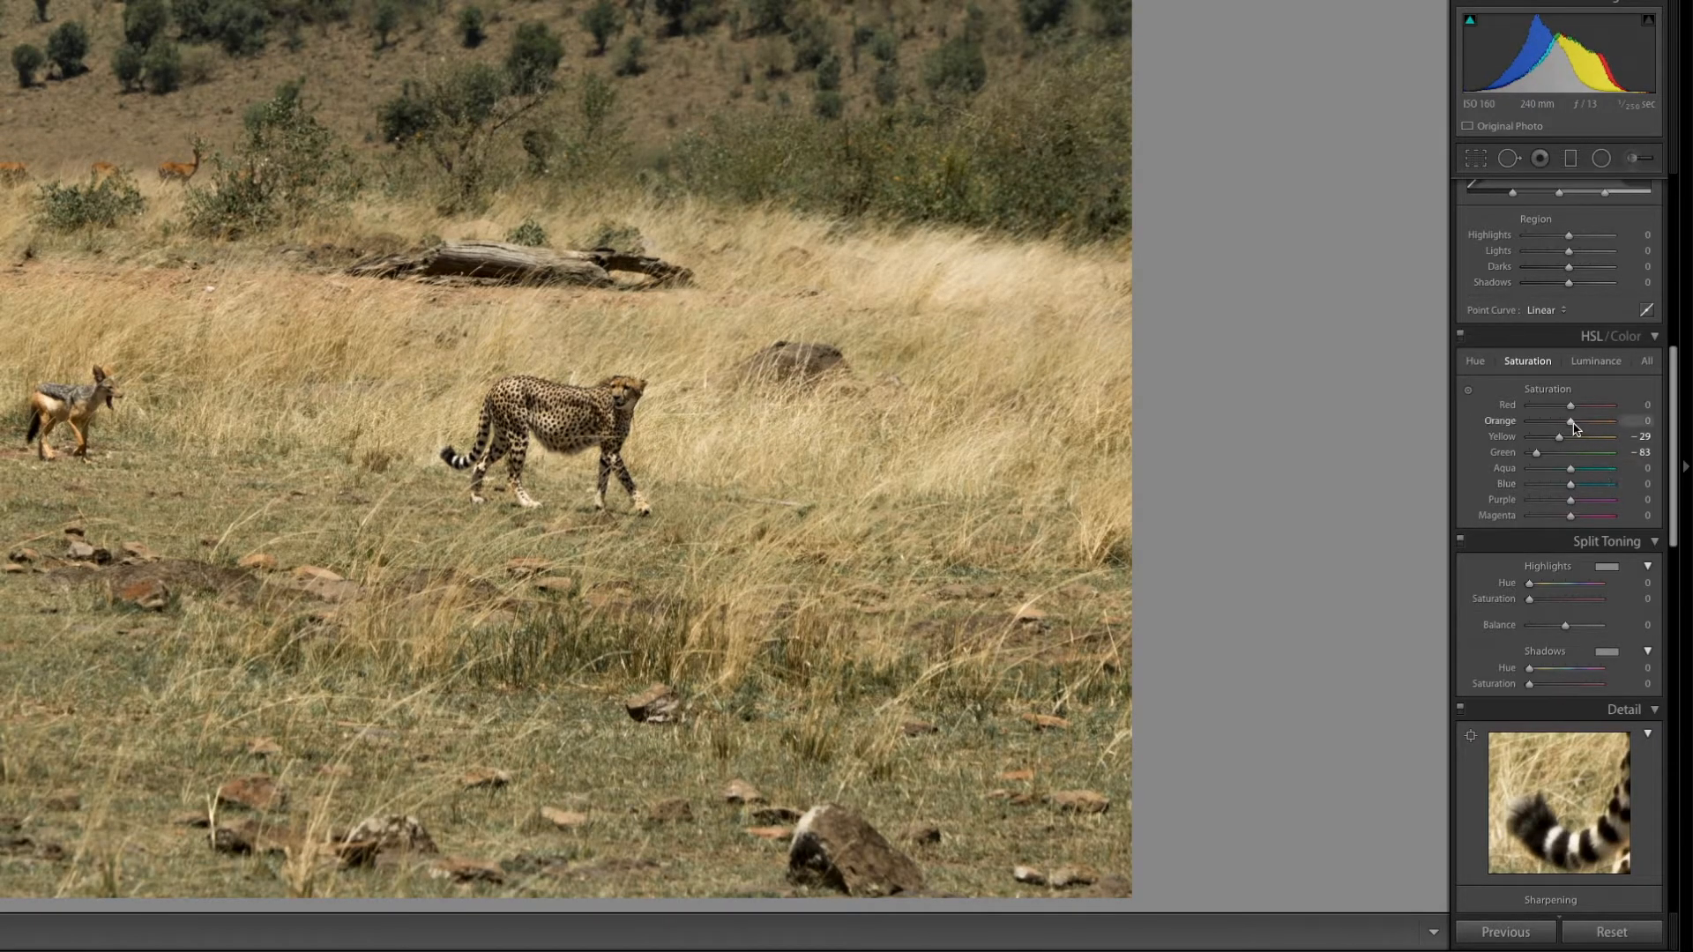
{"action": "left_click_drag", "start_coordinate": [1577, 426], "coordinate": [1576, 408]}
{"action": "left_click_drag", "start_coordinate": [1538, 454], "coordinate": [1575, 411]}
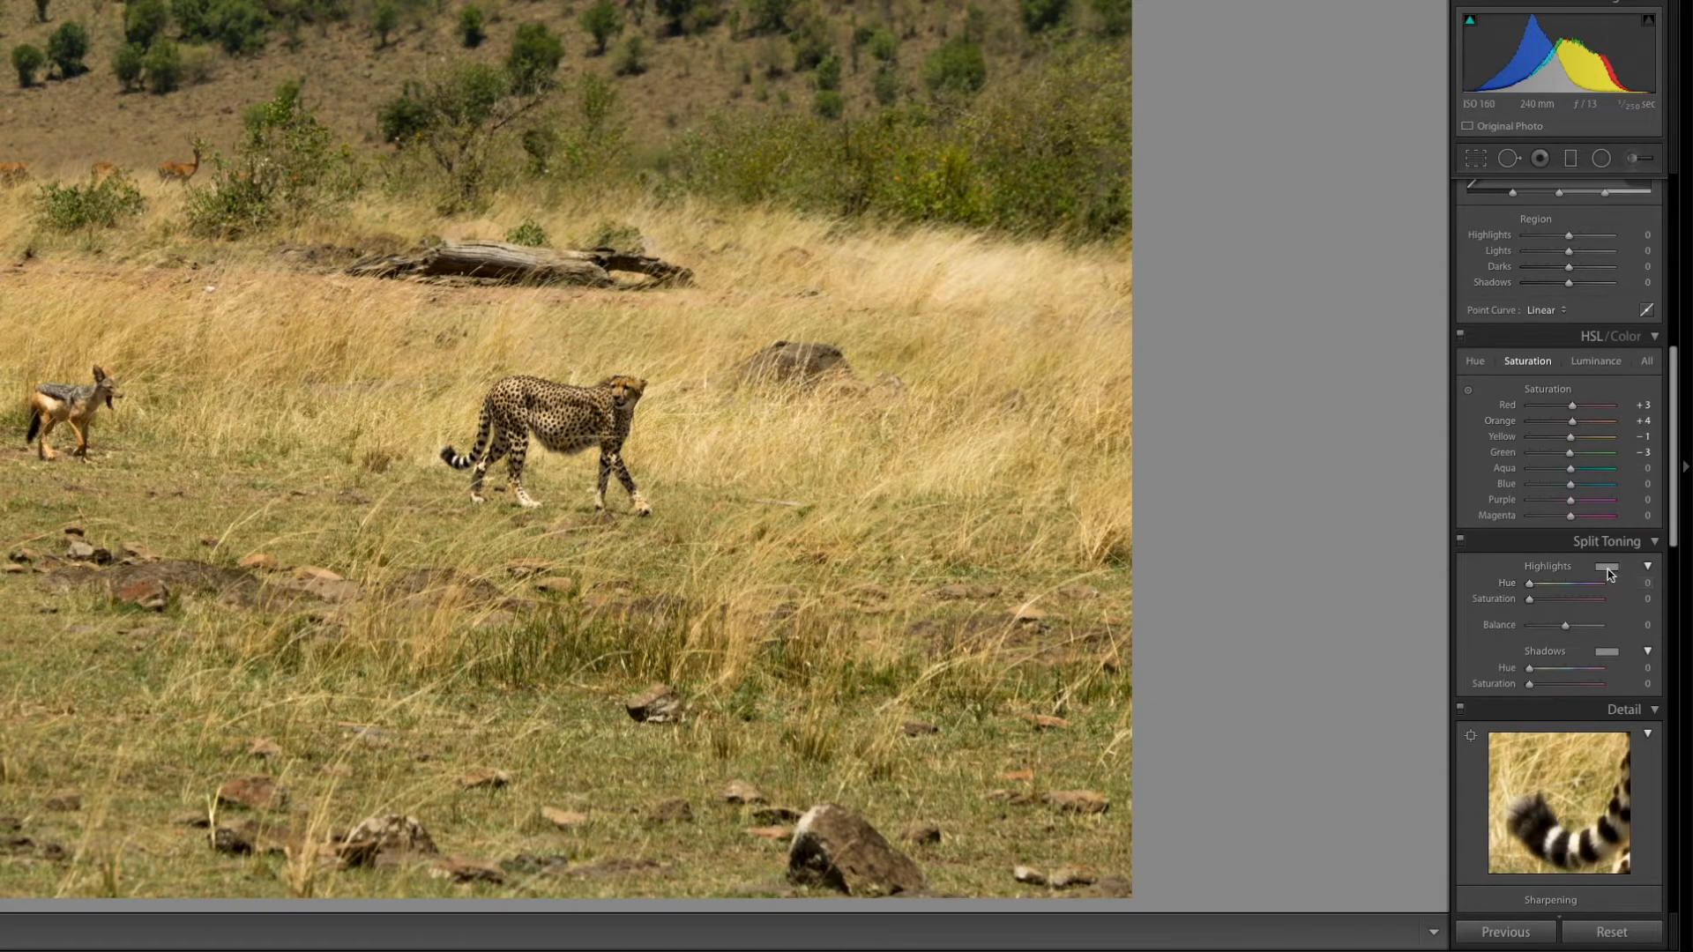
{"action": "left_click_drag", "start_coordinate": [1570, 437], "coordinate": [1567, 473]}
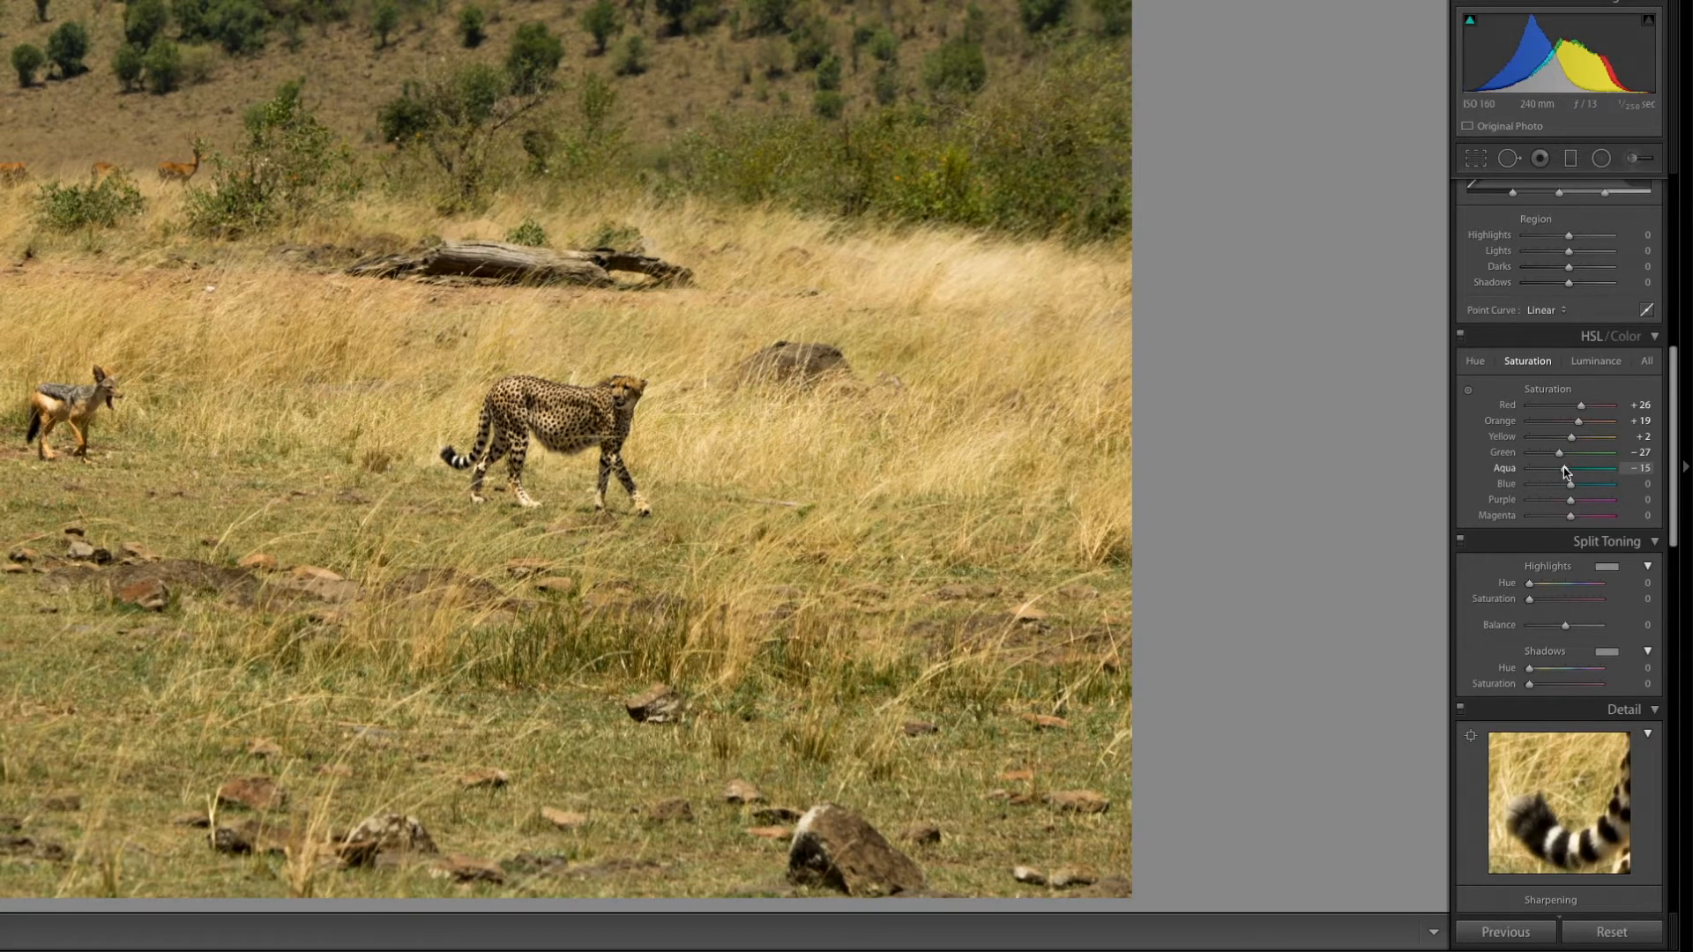
{"action": "left_click_drag", "start_coordinate": [1563, 472], "coordinate": [1566, 472]}
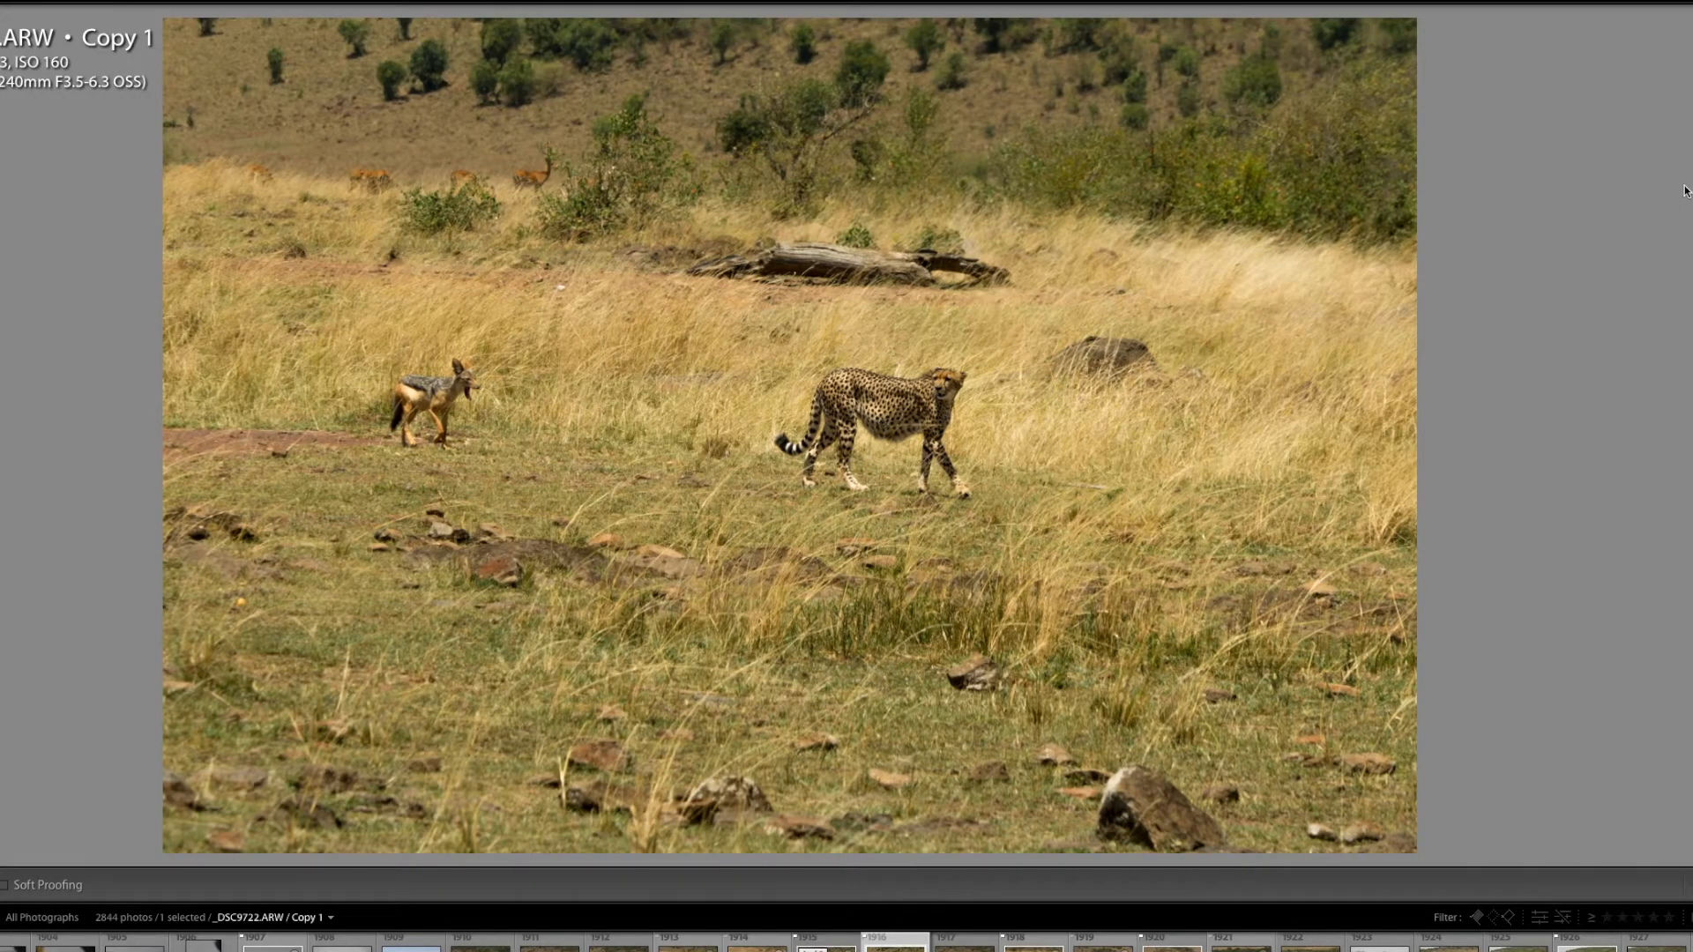
- Crop the photo tighter around the jackal and cheetah, cutting off the rocky foreground and the image's right edge
{"action": "key", "text": "r"}
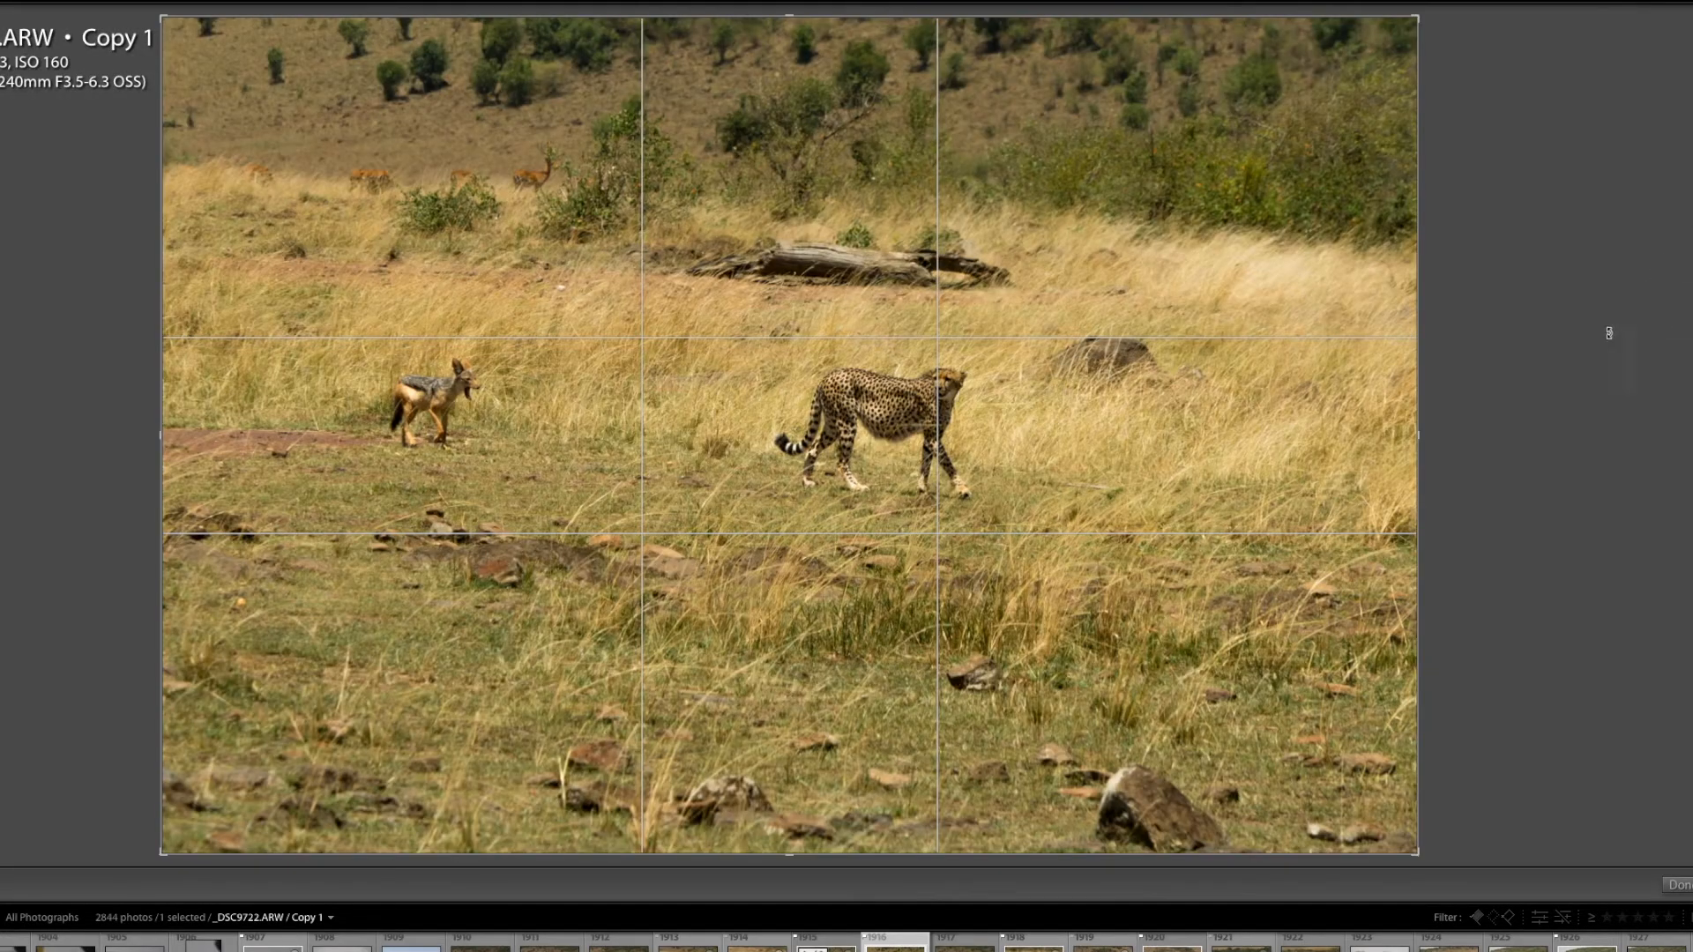
{"action": "left_click_drag", "start_coordinate": [1414, 855], "coordinate": [1290, 712]}
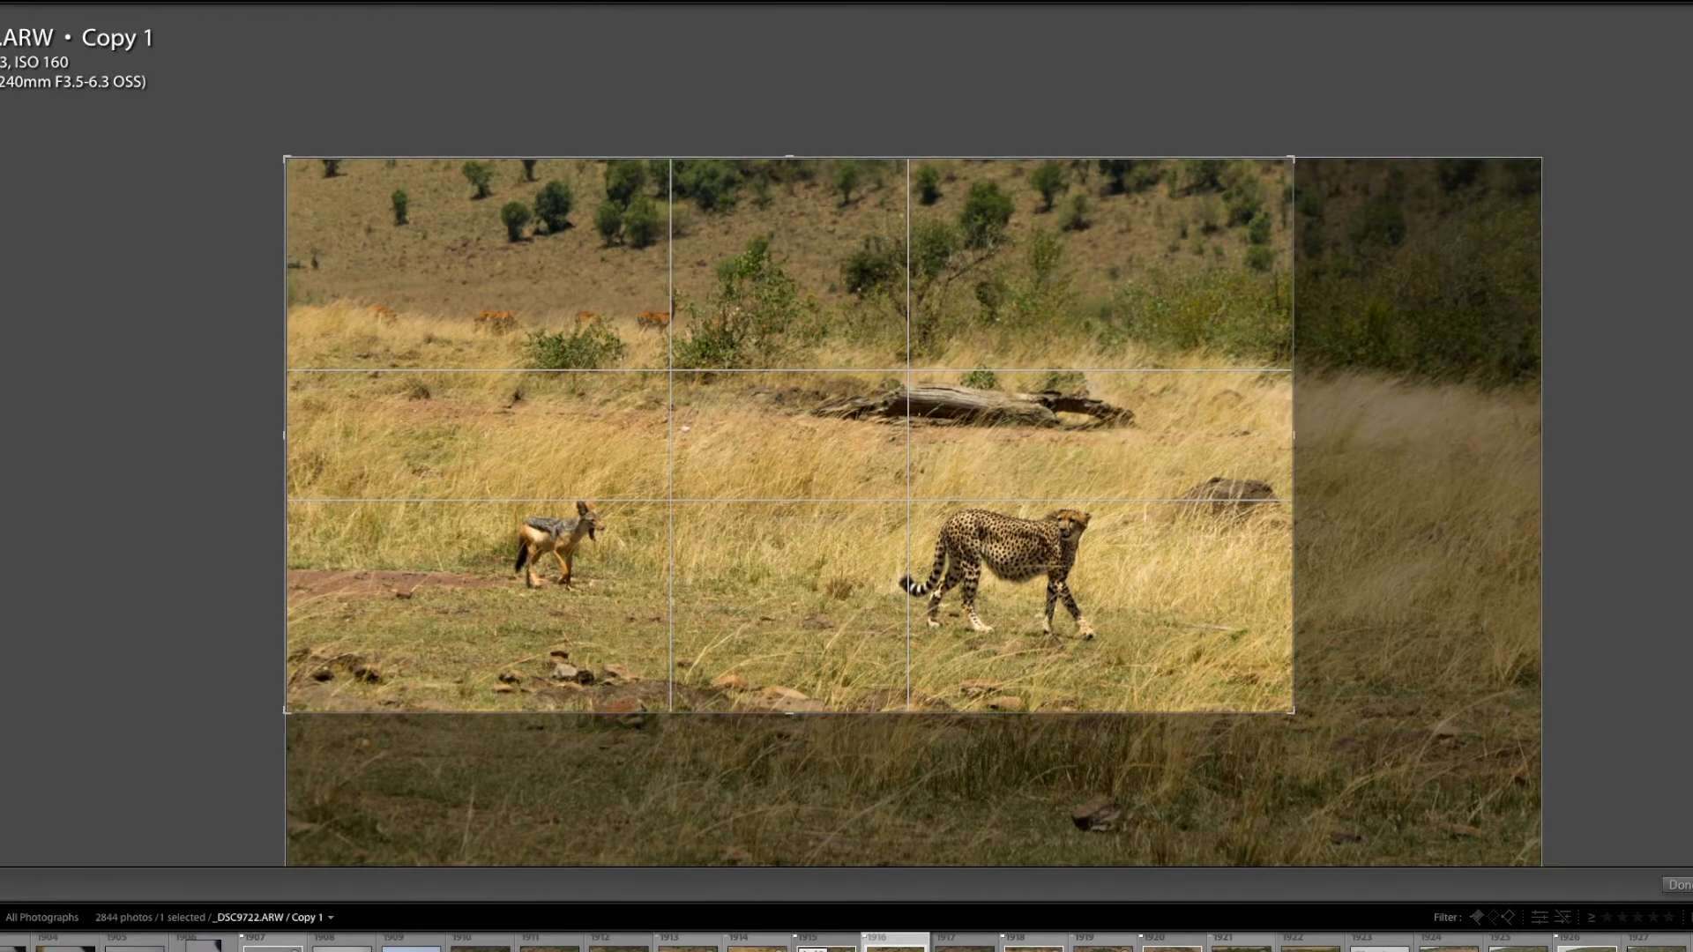
{"action": "left_click", "coordinate": [1679, 883]}
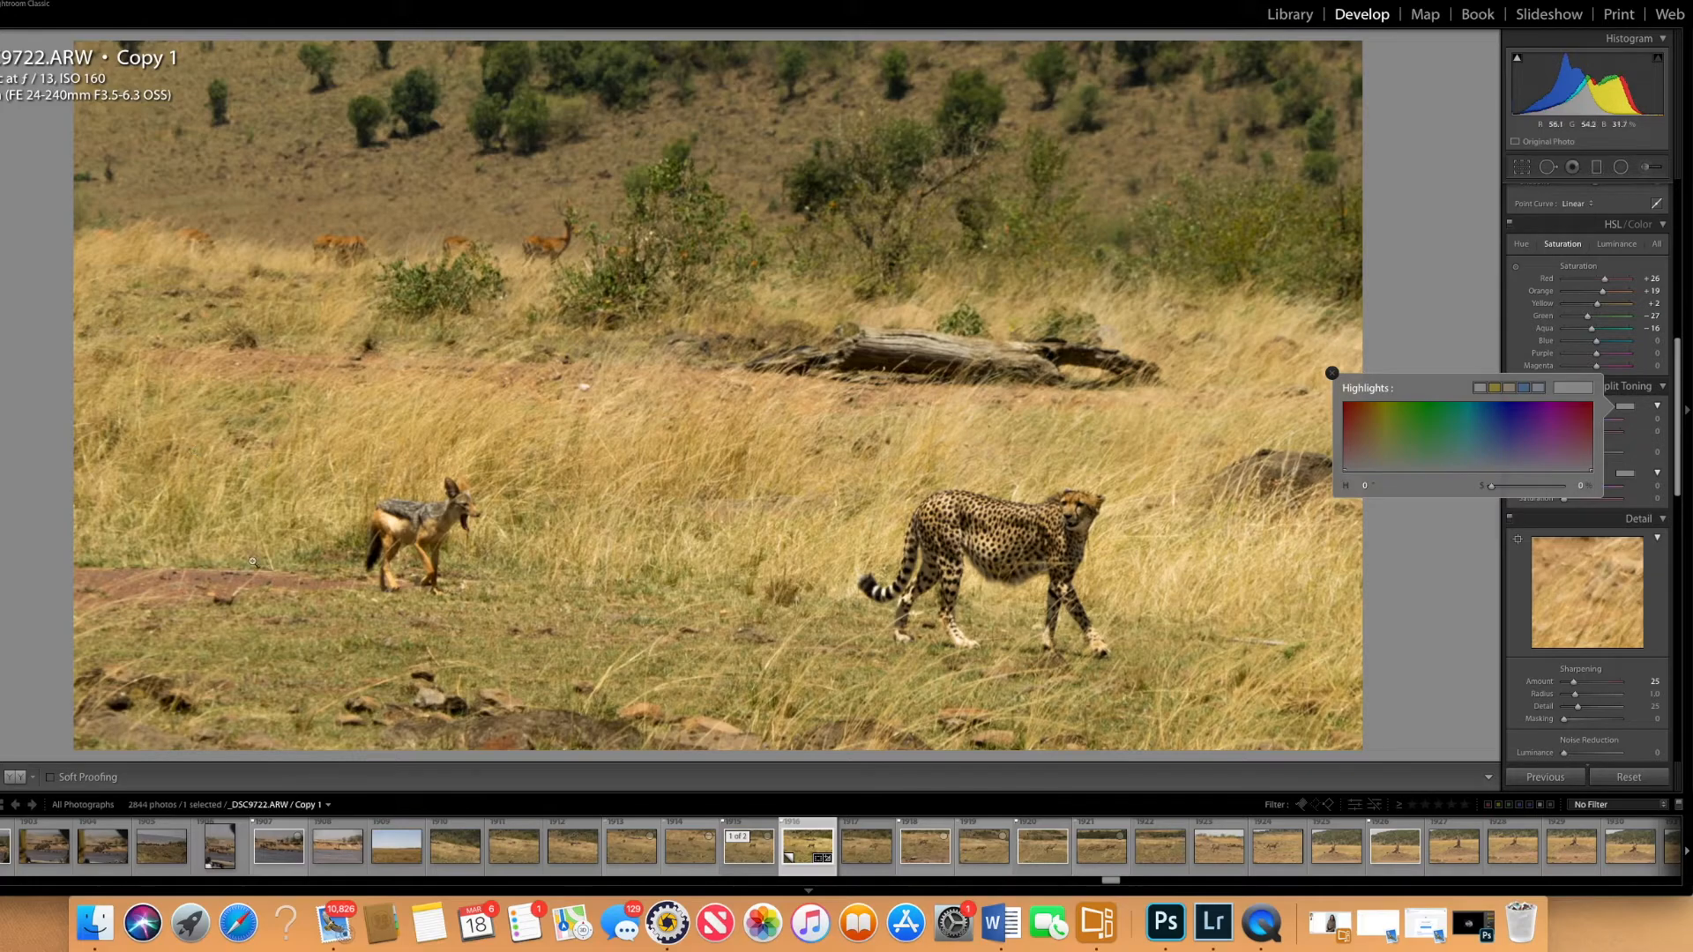
- Try a blue split-toning tint on the highlights with hue 217 and saturation 46
{"action": "left_click", "coordinate": [1580, 414]}
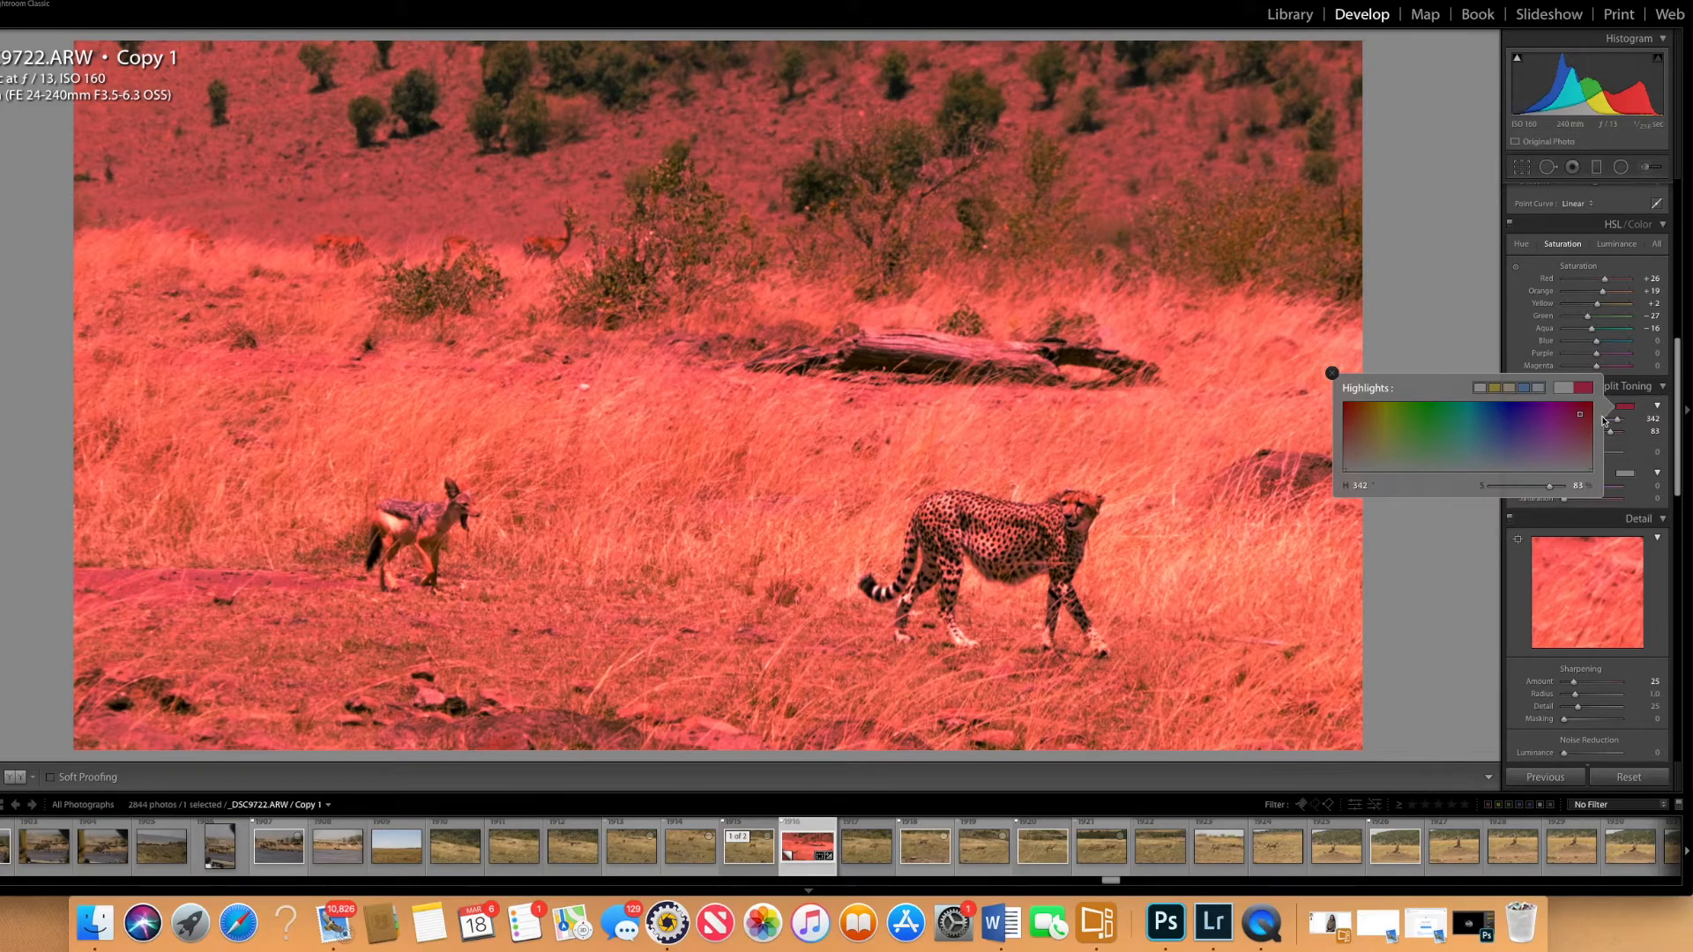
{"action": "left_click", "coordinate": [1498, 448]}
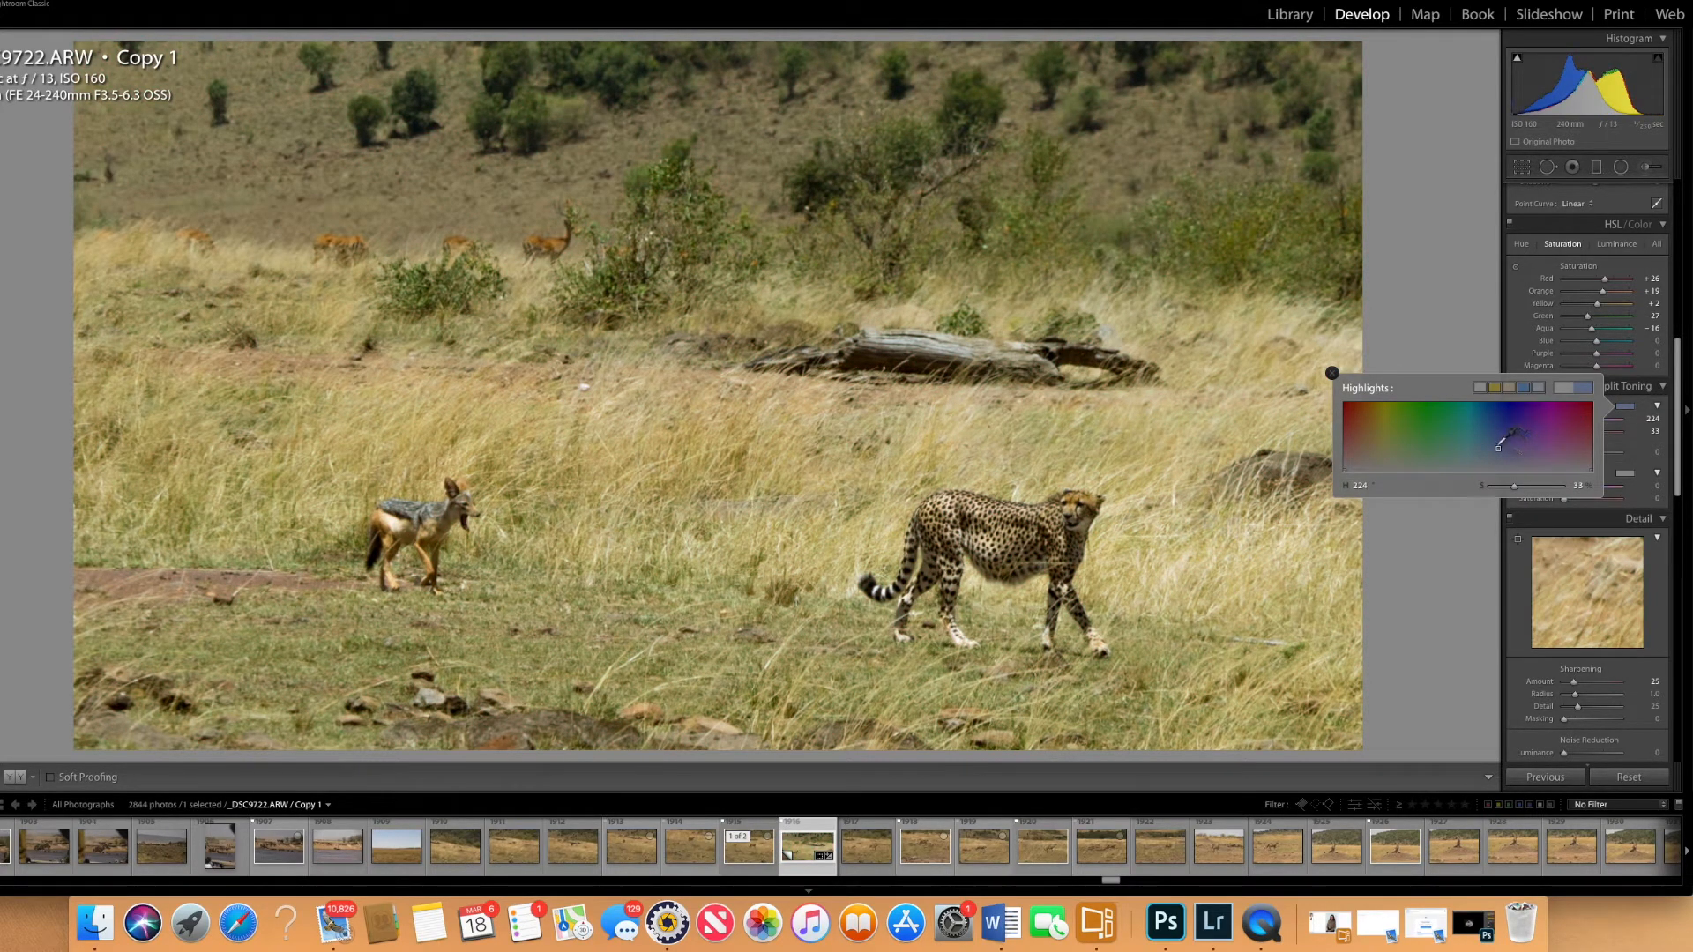
{"action": "mouse_move", "coordinate": [1494, 447]}
{"action": "left_mouse_down"}
{"action": "mouse_move", "coordinate": [1504, 457]}
{"action": "mouse_move", "coordinate": [1494, 439]}
{"action": "left_mouse_up"}
{"action": "left_click", "coordinate": [1332, 373]}
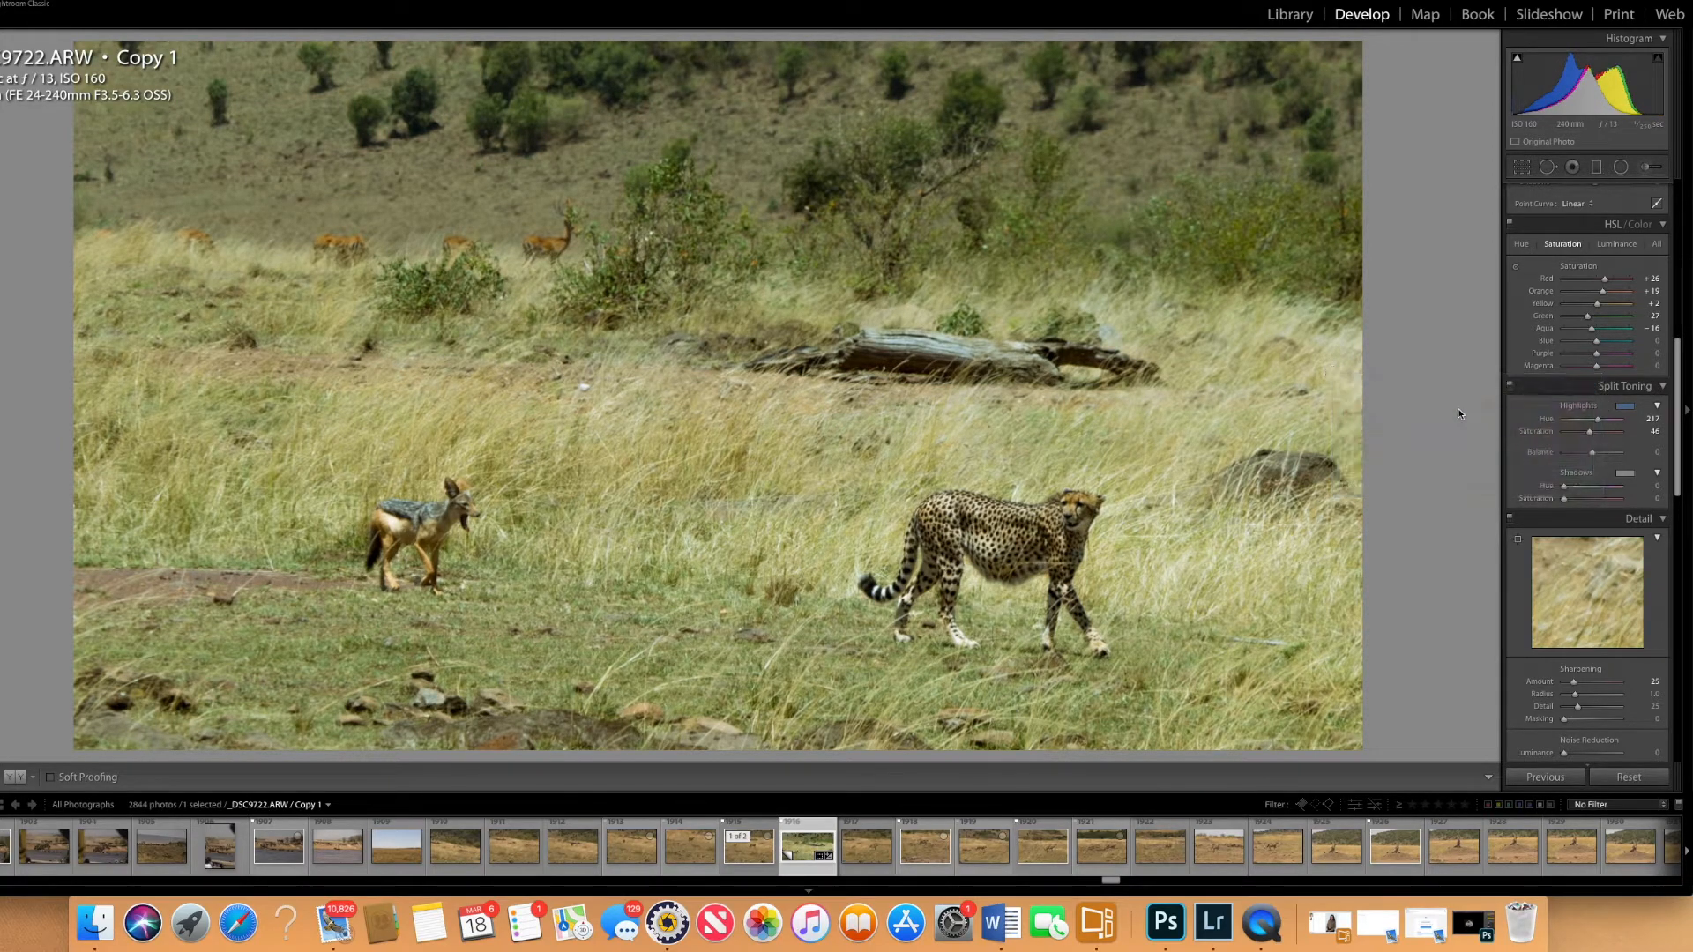
- Give the shadows a faint warm split-toning tint with hue 12 and saturation 8
{"action": "left_click", "coordinate": [1625, 474]}
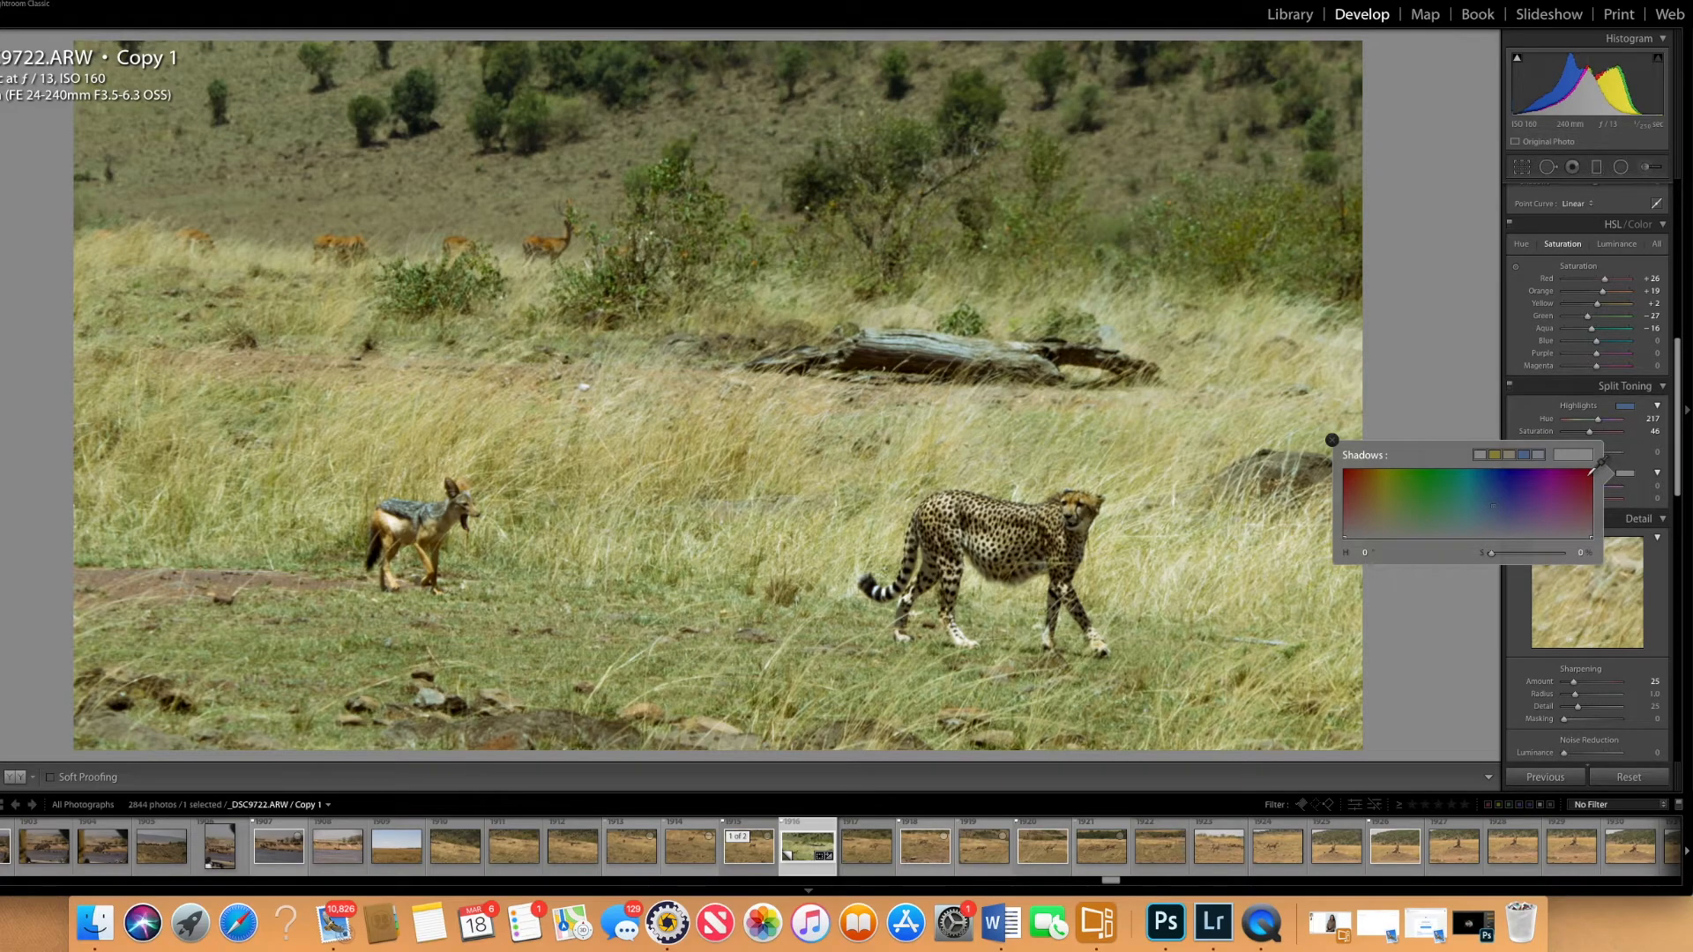
{"action": "left_click", "coordinate": [1588, 474]}
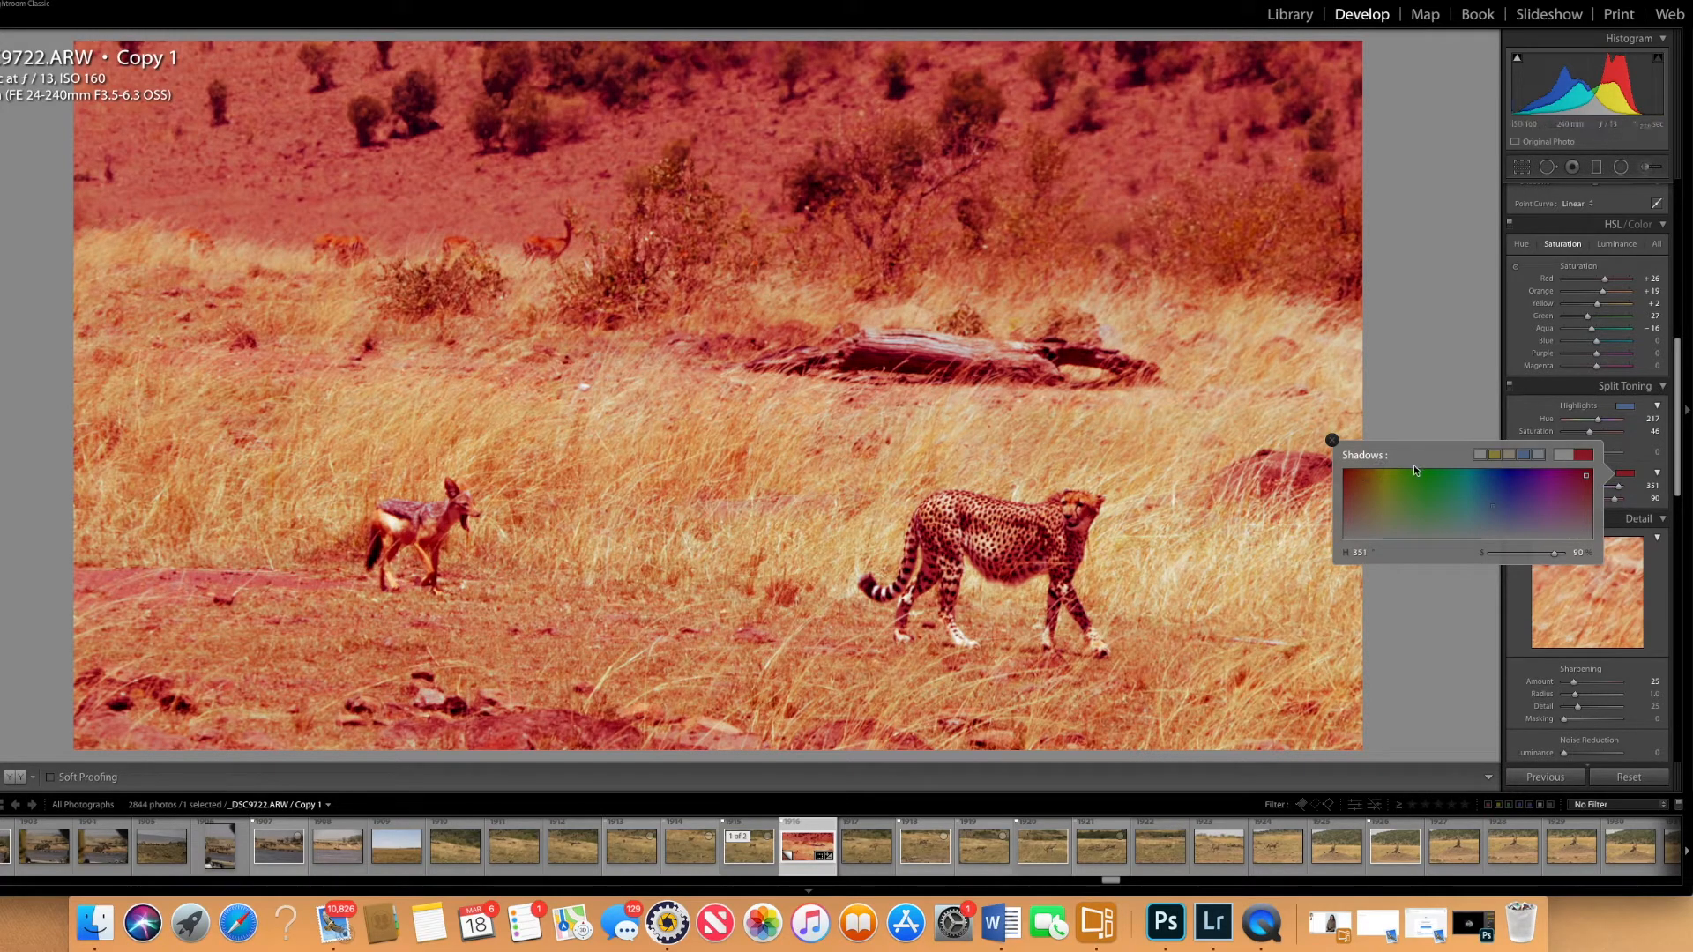
{"action": "left_click", "coordinate": [1490, 507]}
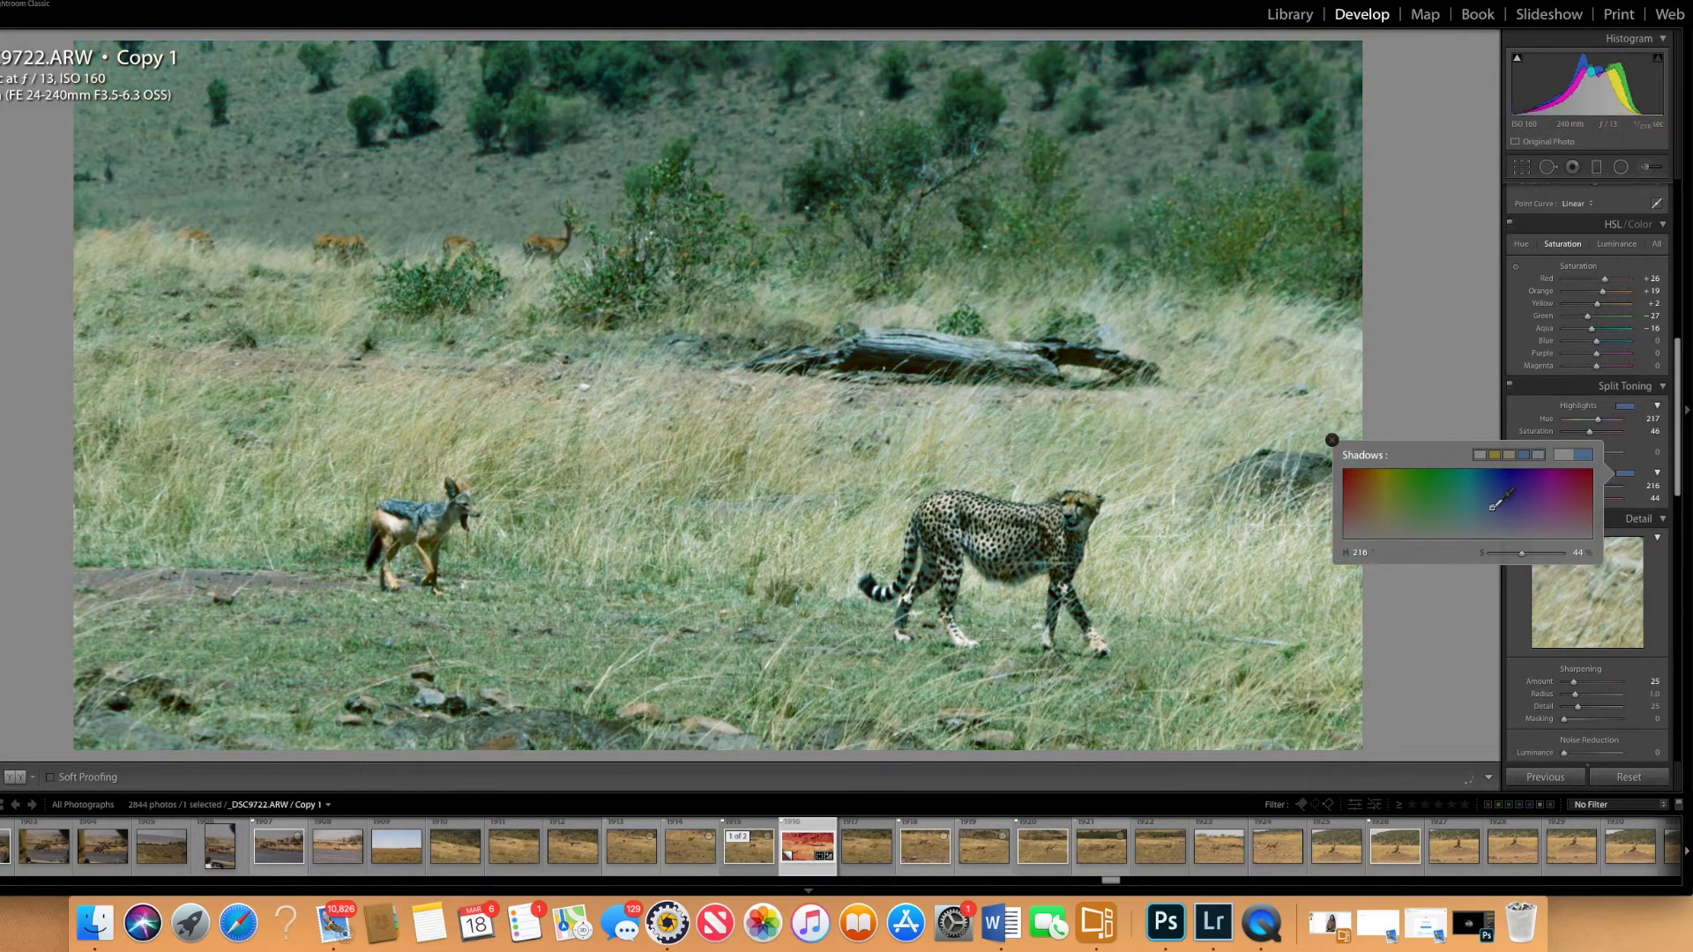
{"action": "left_click_drag", "start_coordinate": [1490, 507], "coordinate": [1356, 529]}
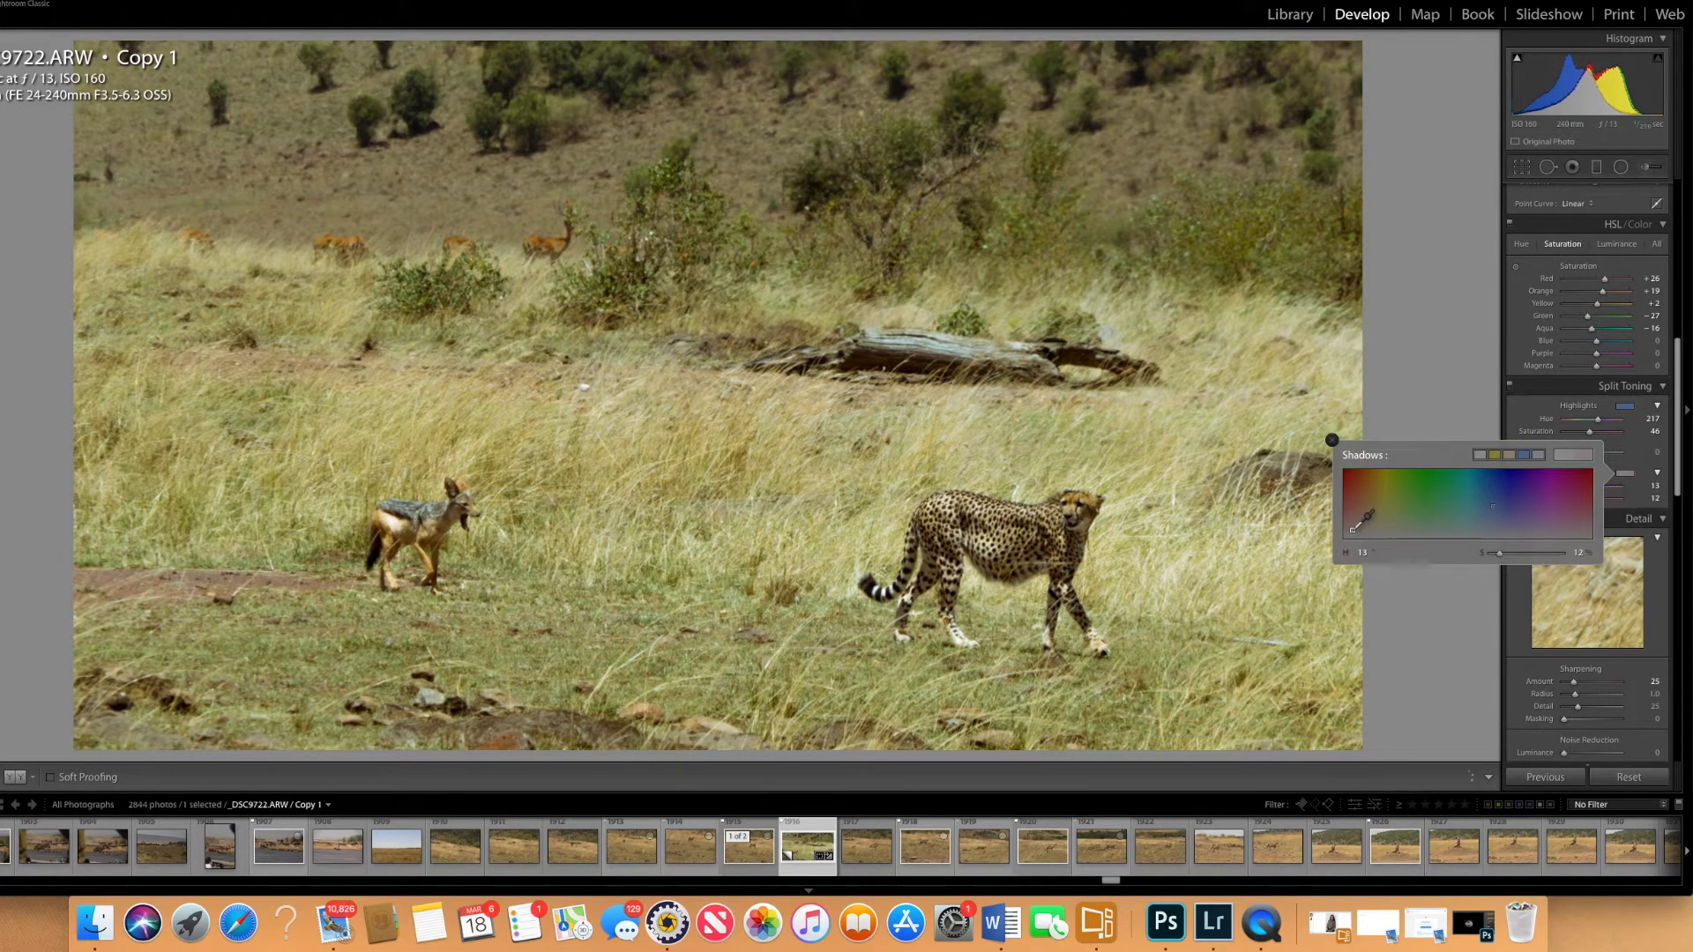
{"action": "left_click_drag", "start_coordinate": [1356, 529], "coordinate": [1354, 529]}
{"action": "left_click_drag", "start_coordinate": [1356, 530], "coordinate": [1352, 532]}
{"action": "left_click", "coordinate": [1332, 439]}
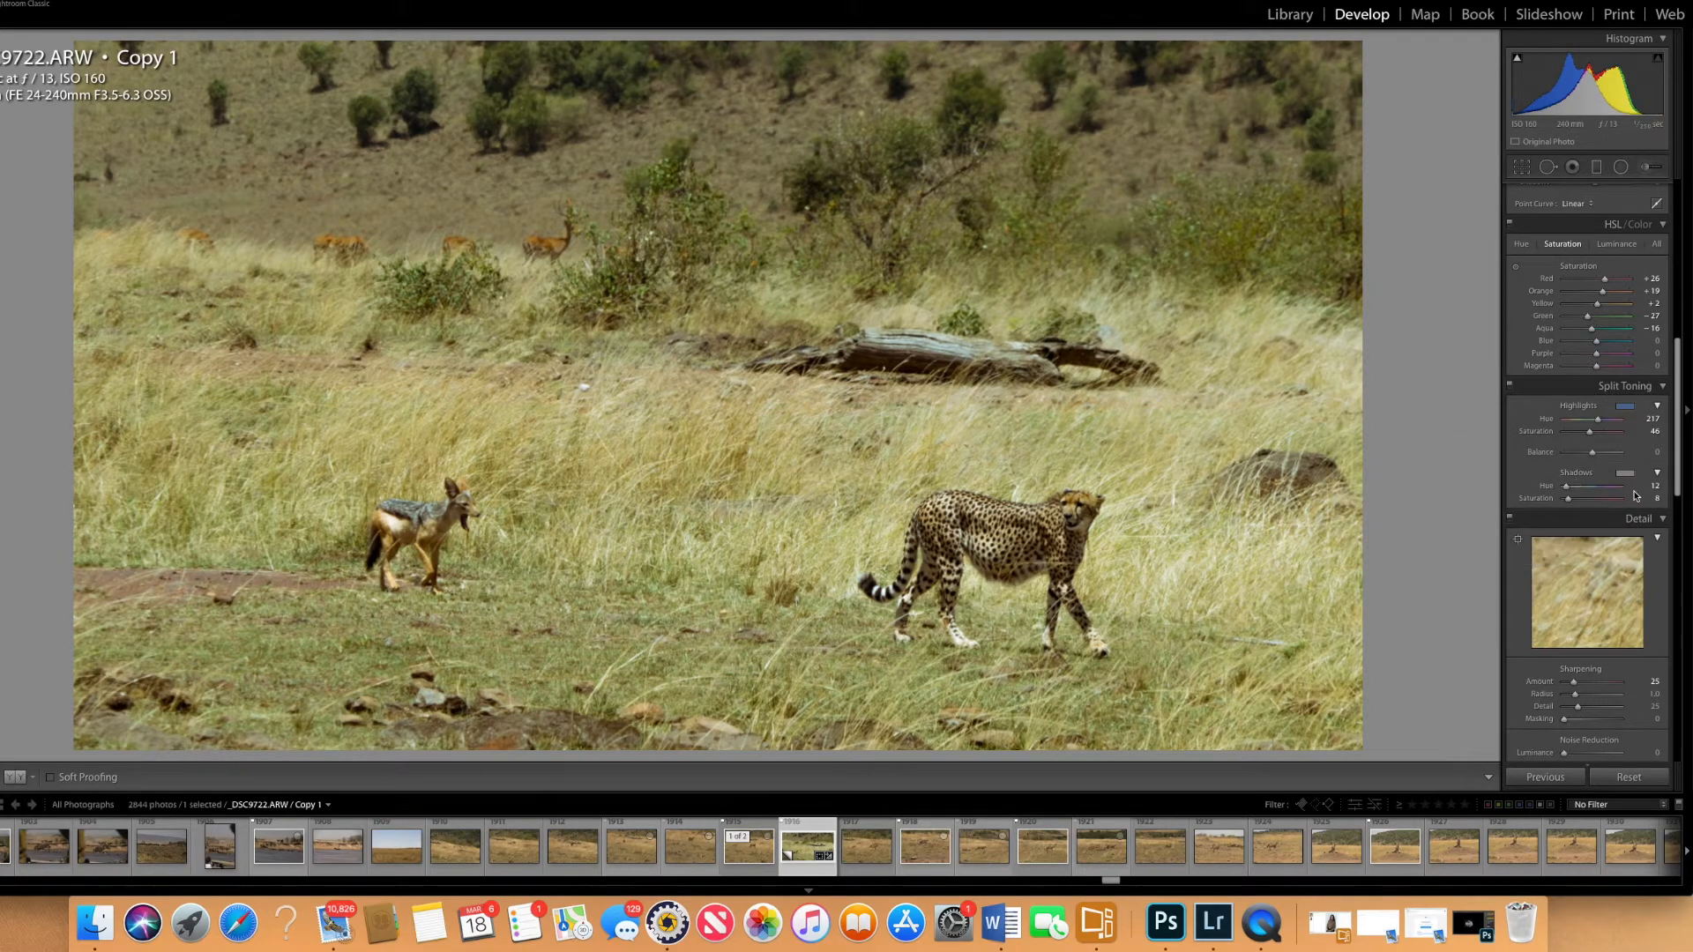
- Change the split-toning highlights to a warm tint with hue 57 and saturation 10, and set the balance to +2
{"action": "left_click", "coordinate": [1623, 406]}
{"action": "left_click", "coordinate": [1478, 436]}
{"action": "left_click_drag", "start_coordinate": [1478, 436], "coordinate": [1382, 464]}
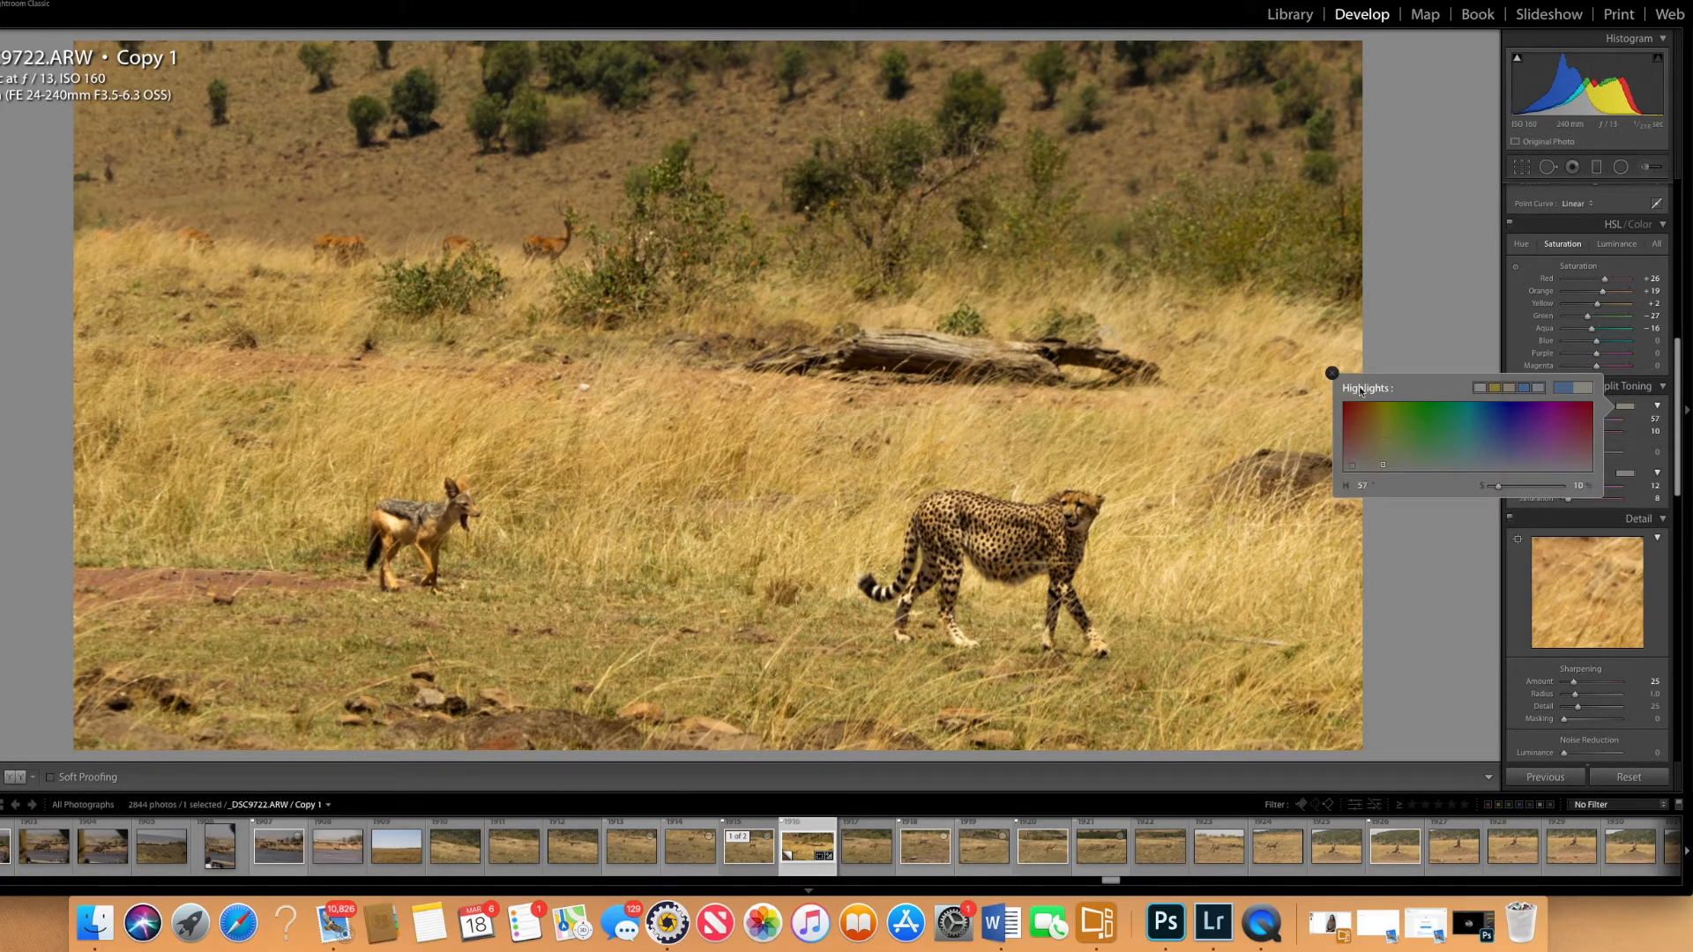
{"action": "left_click", "coordinate": [1332, 373]}
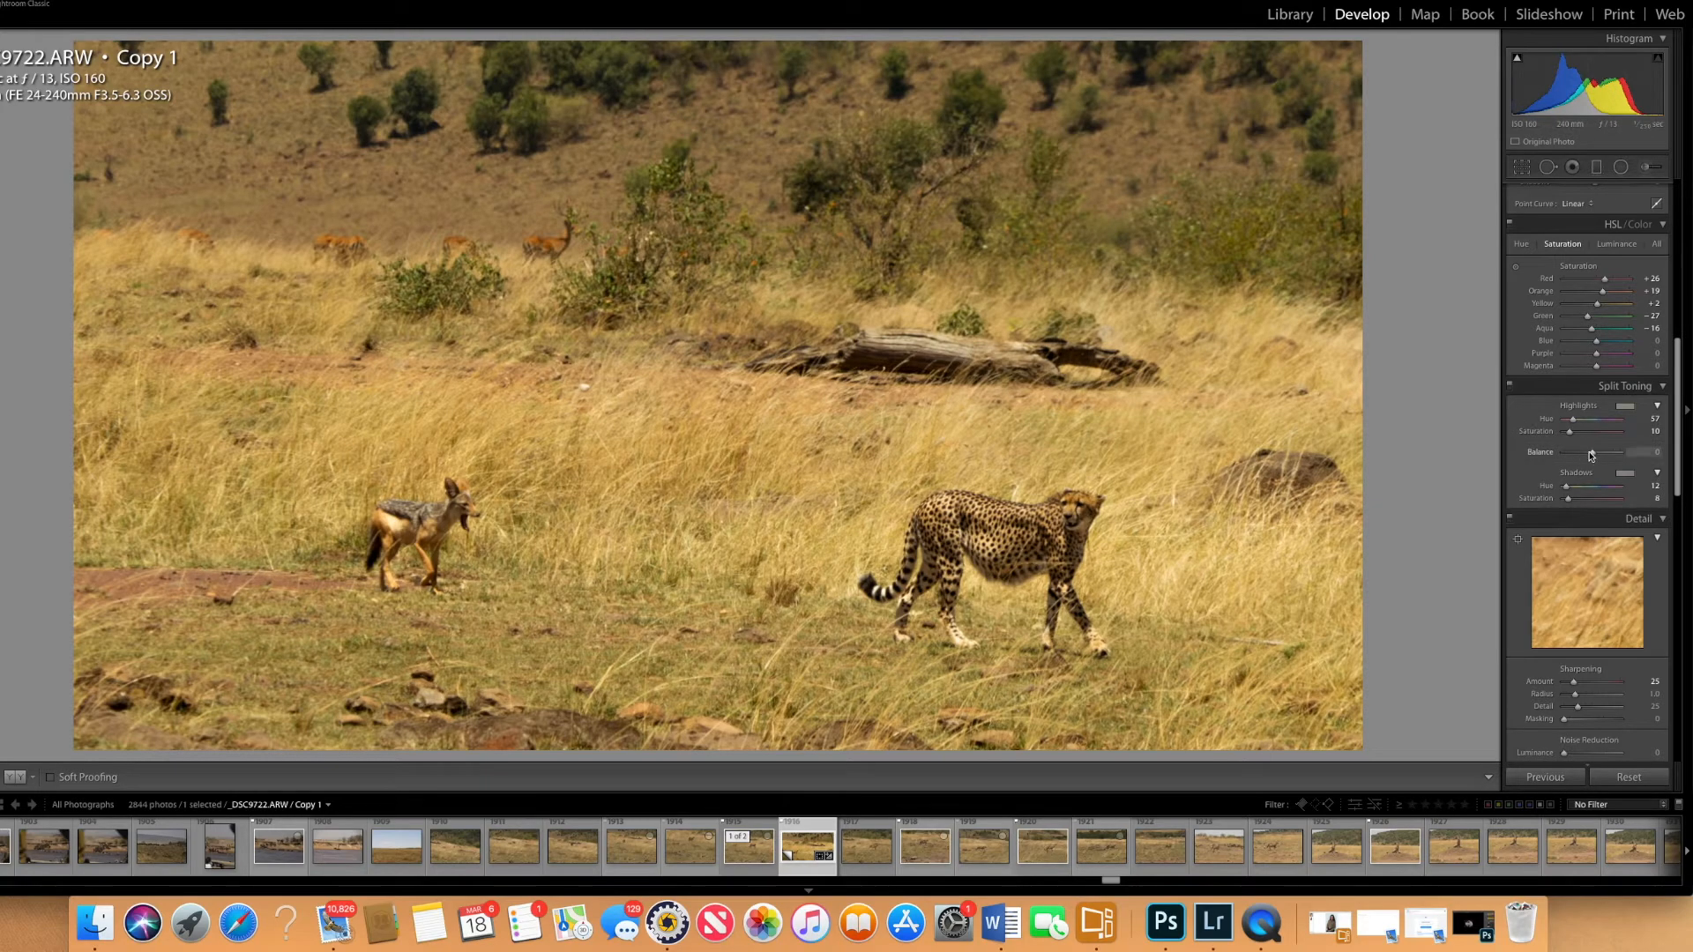
{"action": "mouse_move", "coordinate": [1596, 453]}
{"action": "left_mouse_down"}
{"action": "mouse_move", "coordinate": [1571, 458]}
{"action": "mouse_move", "coordinate": [1596, 457]}
{"action": "left_mouse_up"}
- Set the sharpening amount to 75, checking the effect on the cheetah up close
{"action": "left_click_drag", "start_coordinate": [1676, 470], "coordinate": [1667, 518]}
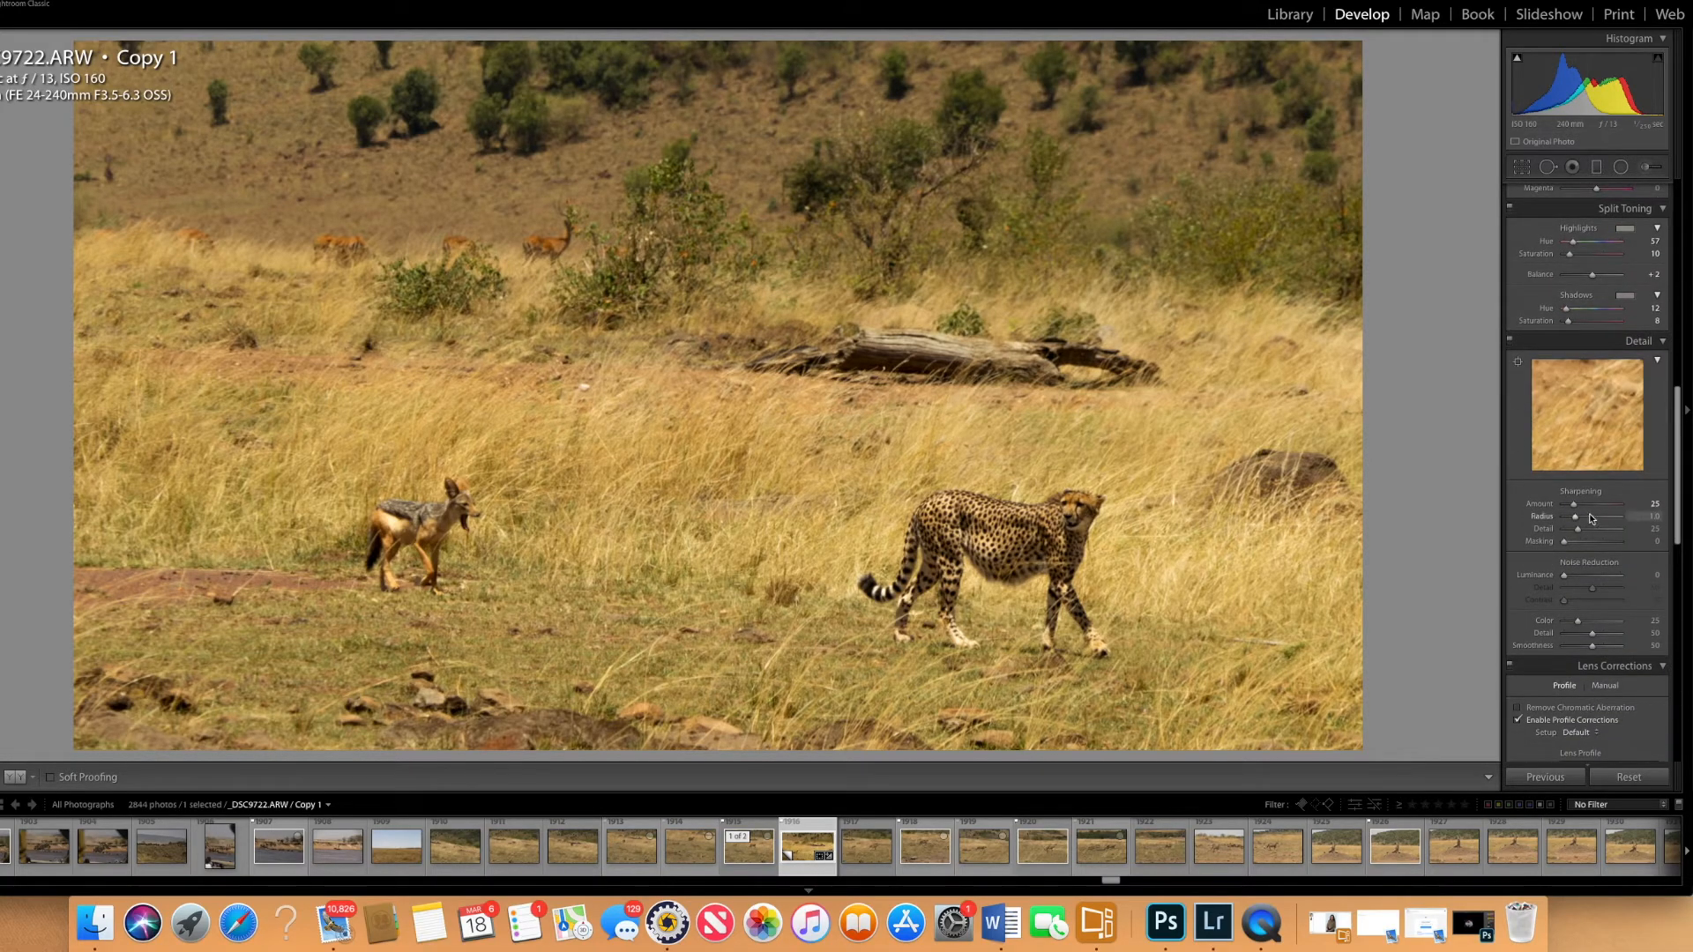
{"action": "left_click_drag", "start_coordinate": [1576, 509], "coordinate": [1603, 513]}
{"action": "left_click_drag", "start_coordinate": [1603, 511], "coordinate": [1592, 510]}
{"action": "left_click", "coordinate": [1086, 502]}
{"action": "left_click", "coordinate": [1086, 502]}
{"action": "left_click", "coordinate": [1086, 502]}
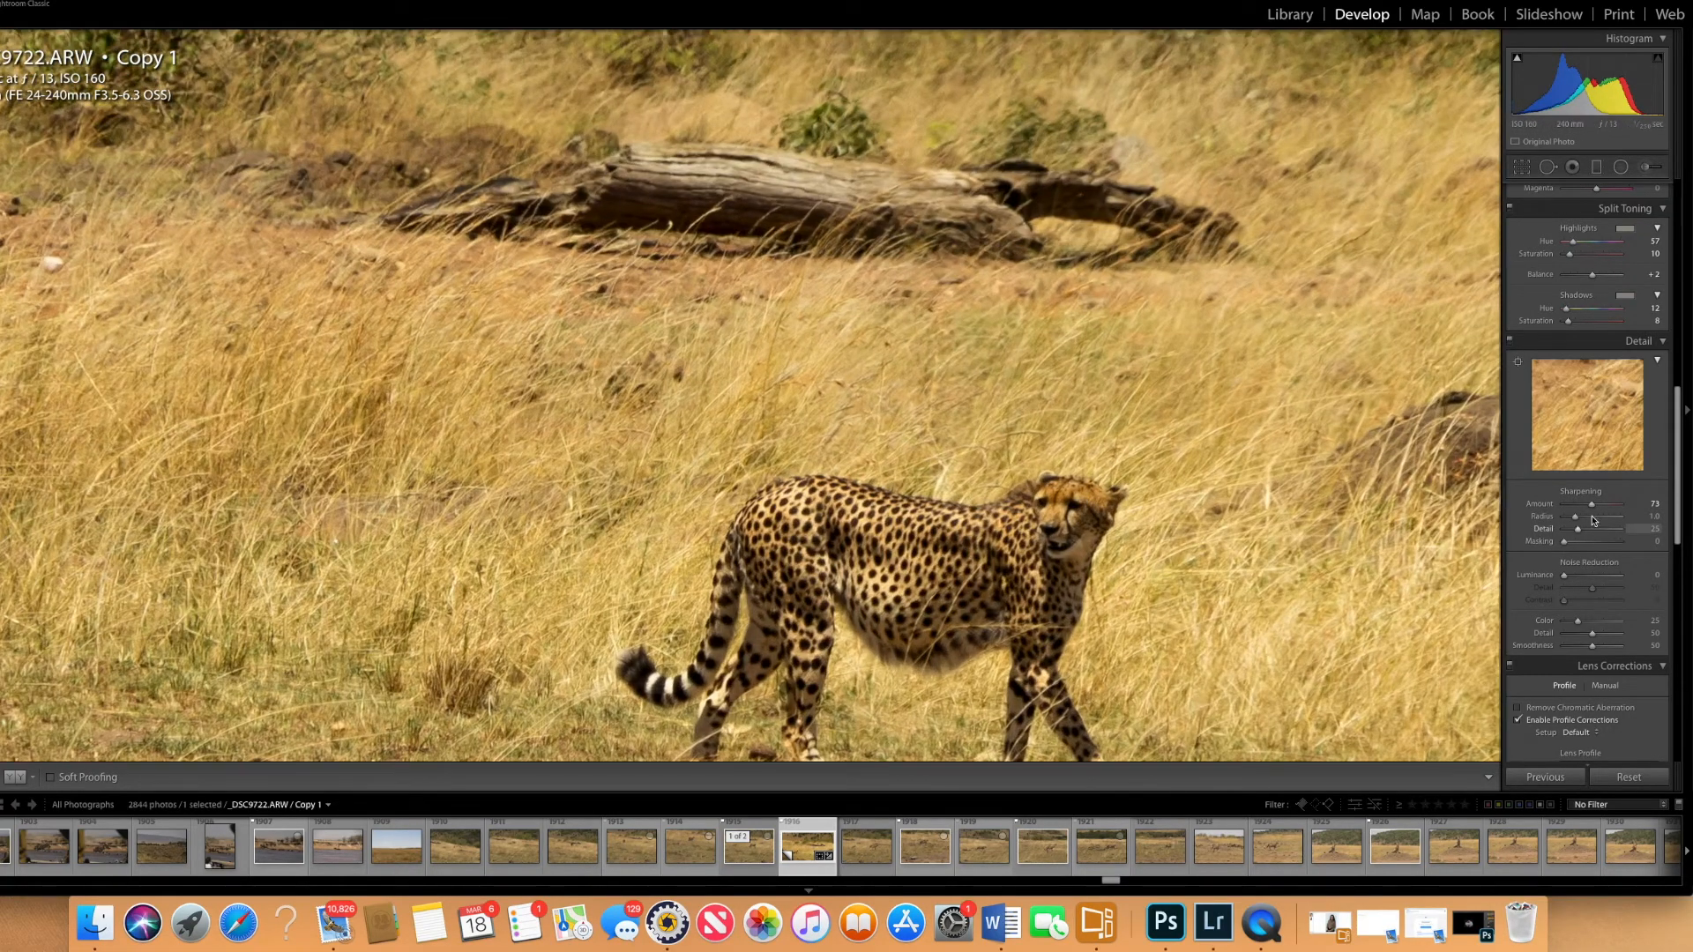
{"action": "left_click_drag", "start_coordinate": [1592, 504], "coordinate": [1555, 512]}
{"action": "left_click", "coordinate": [1307, 398]}
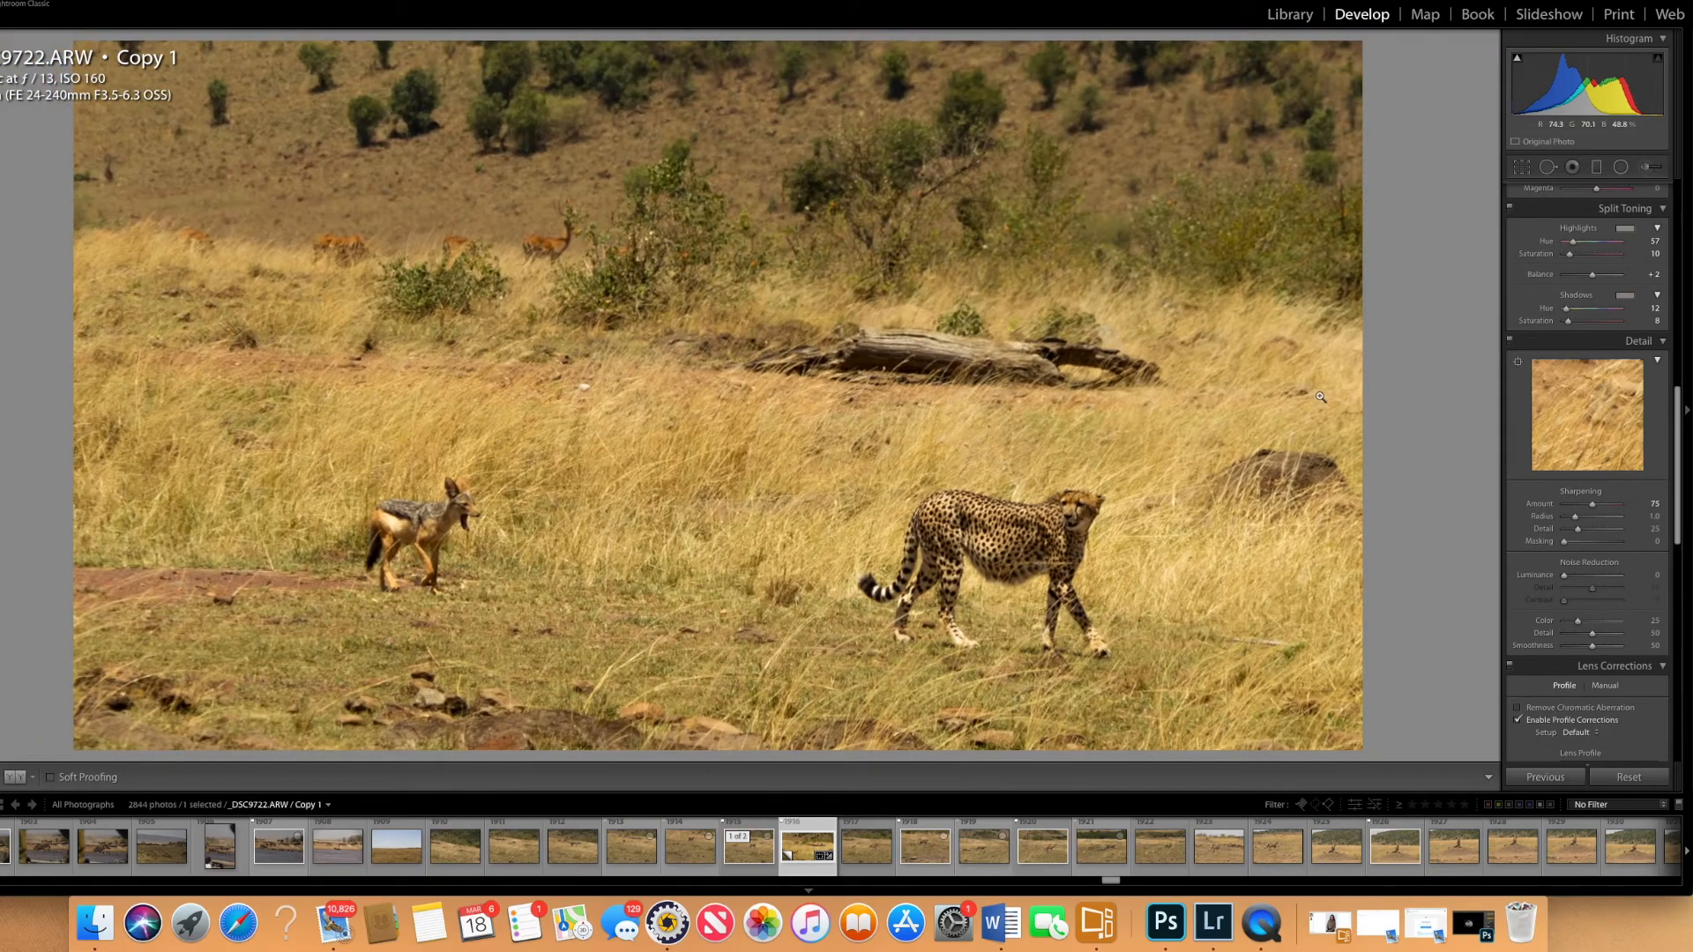